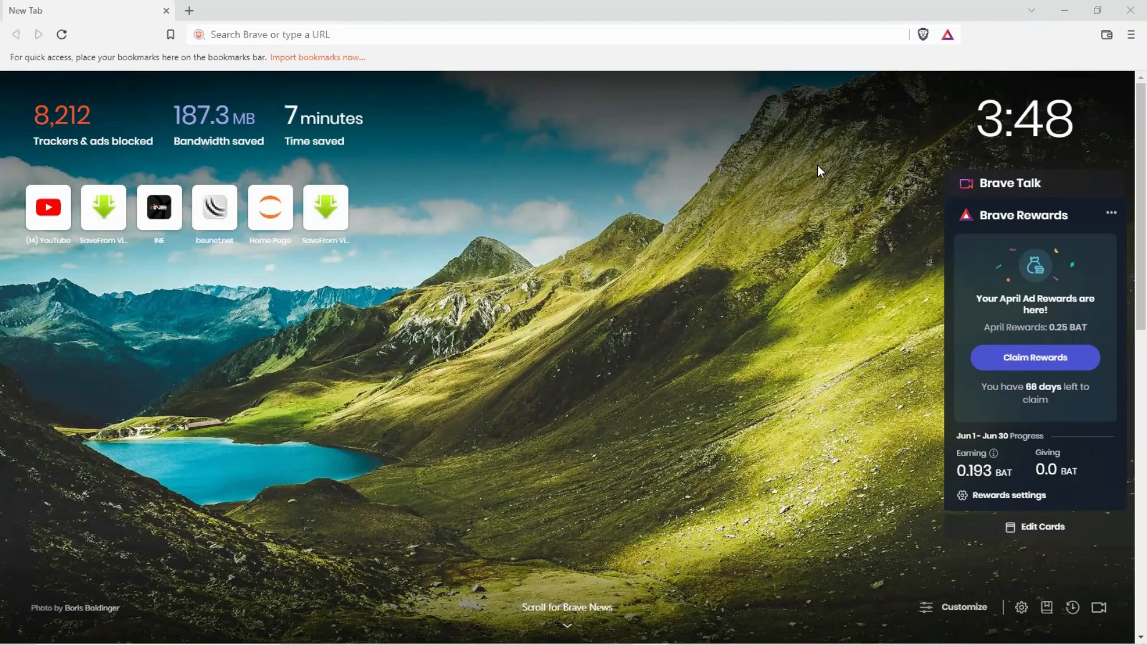
- Open a new private window and search the web for "vmware workstation download"
key("ctrl+l")
left_click(1128, 38)
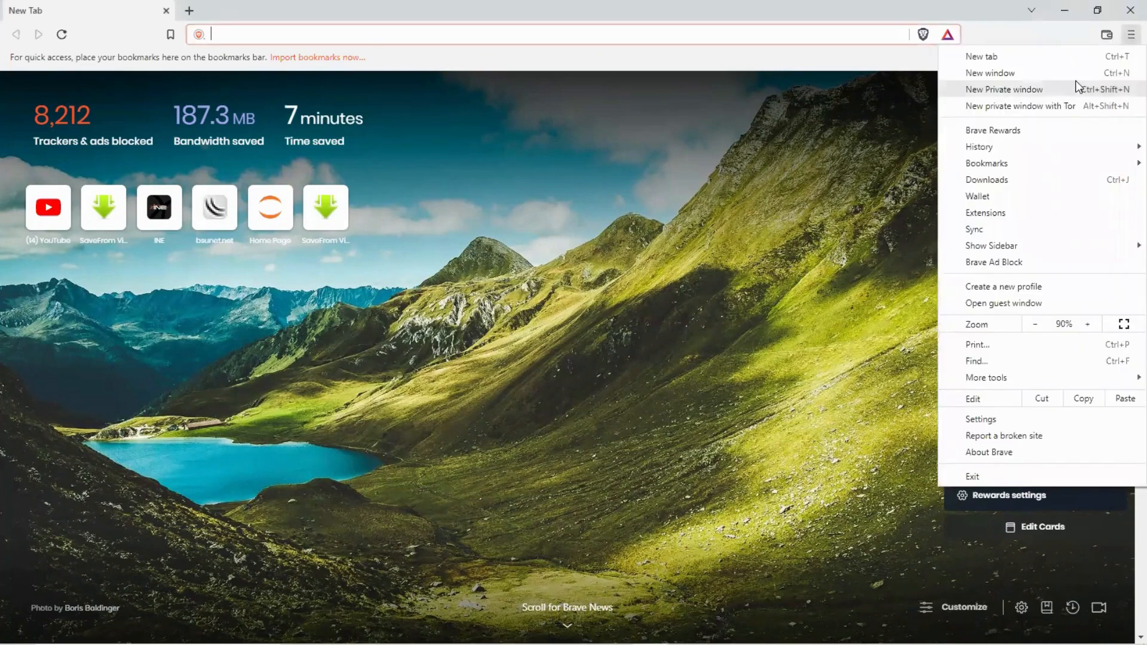
left_click(1078, 87)
type("vm")
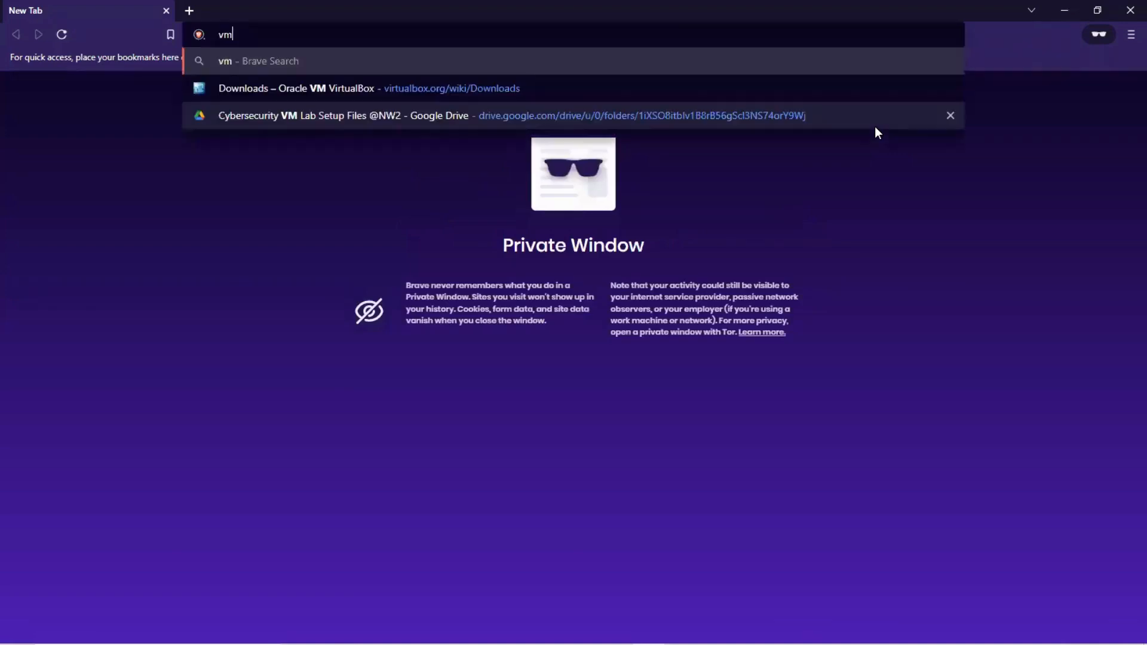
type("ware workstat")
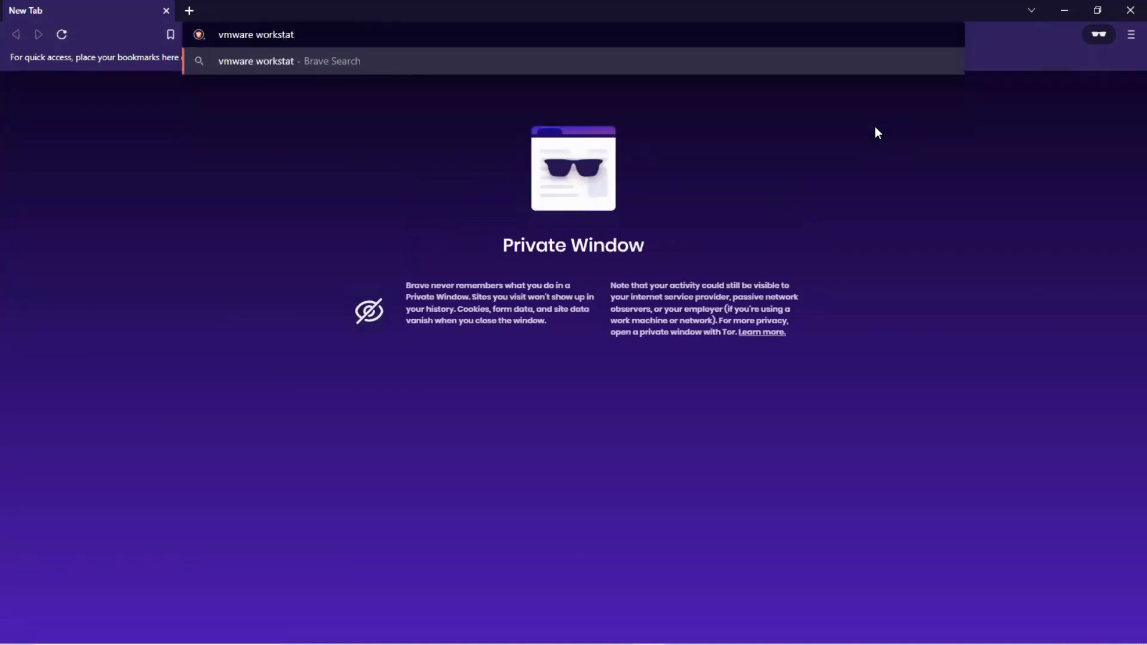
type("ion download")
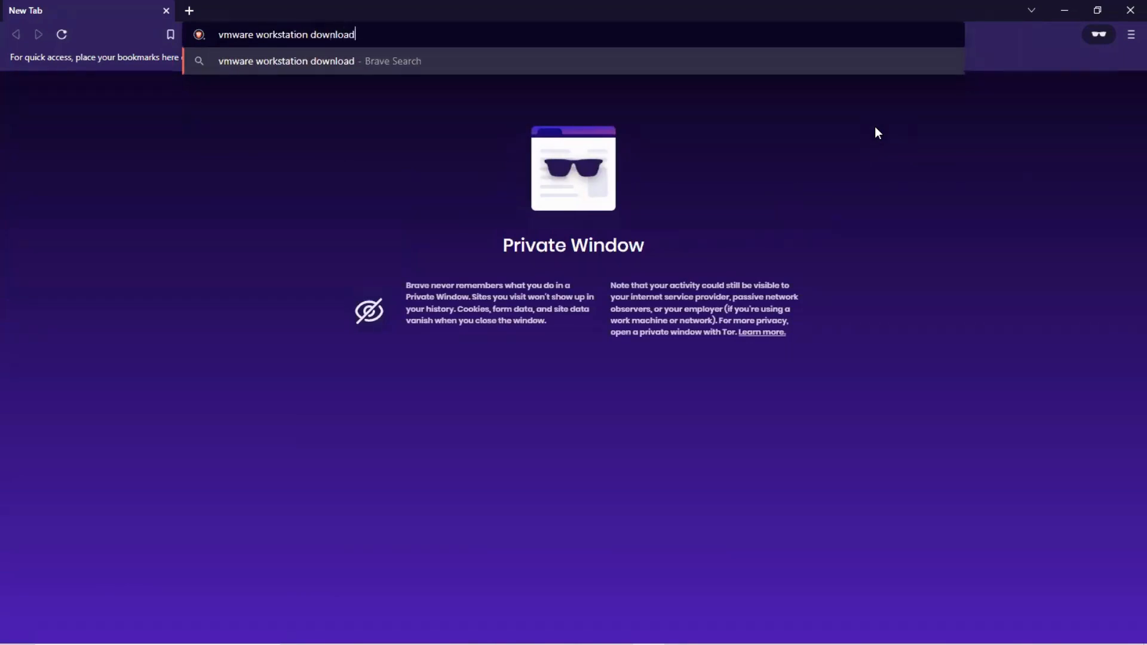
key("Return")
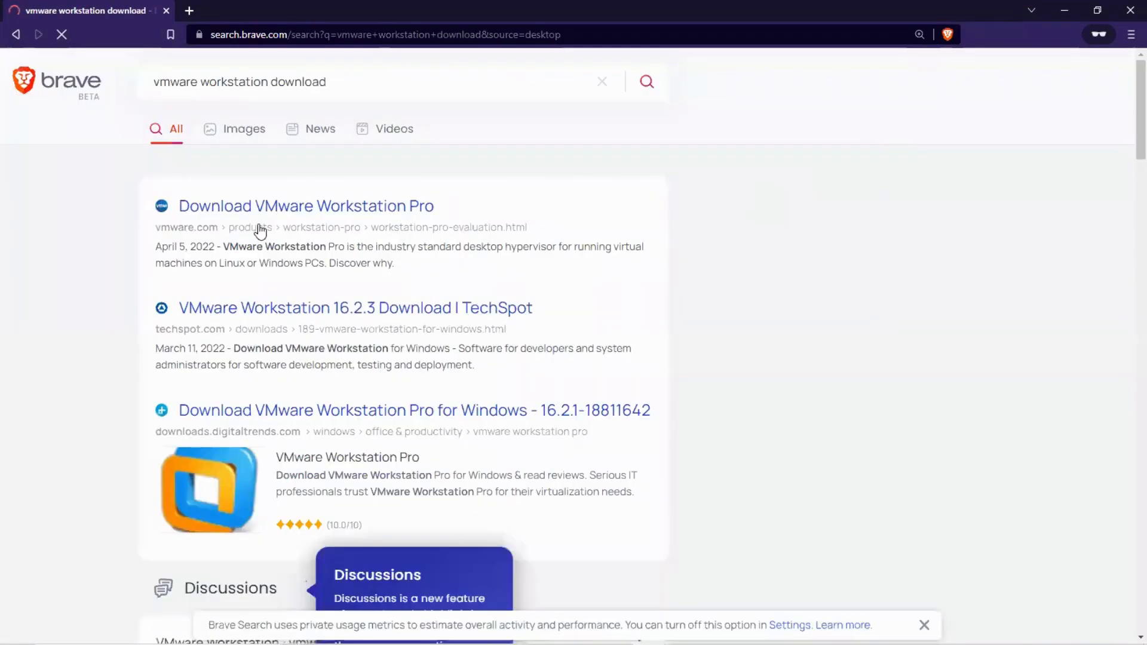
- Start saving the Workstation 16 Pro for Windows installer from VMware's download page to Downloads, and cancel that download
left_click(330, 212)
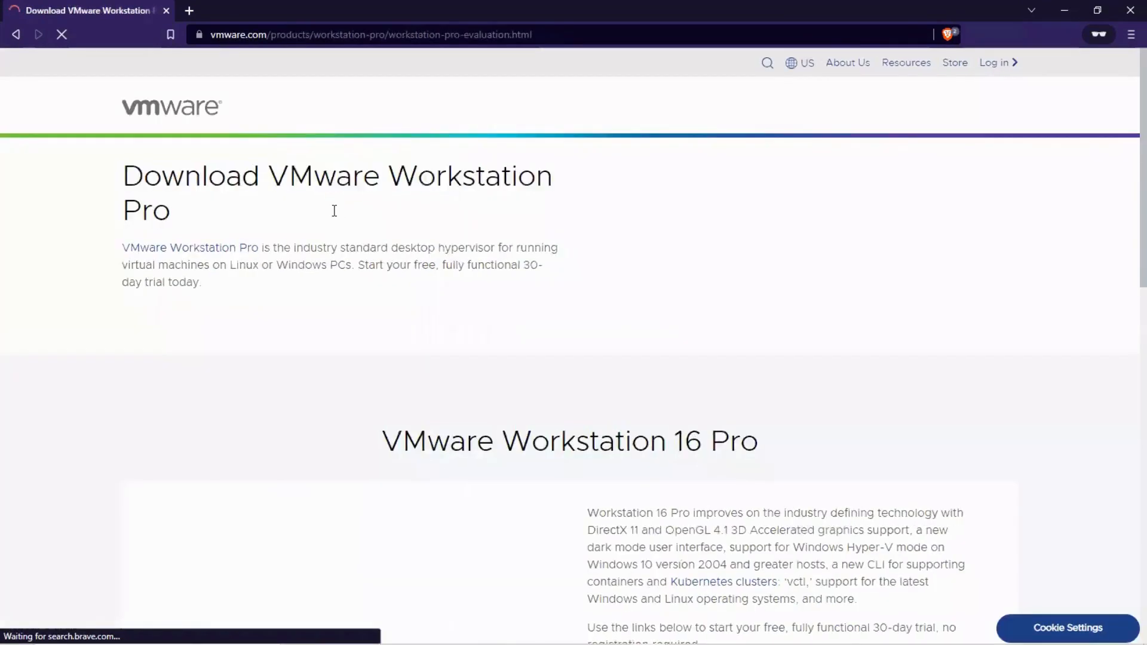
scroll(418, 295, "down", 2)
scroll(418, 296, "down", 2)
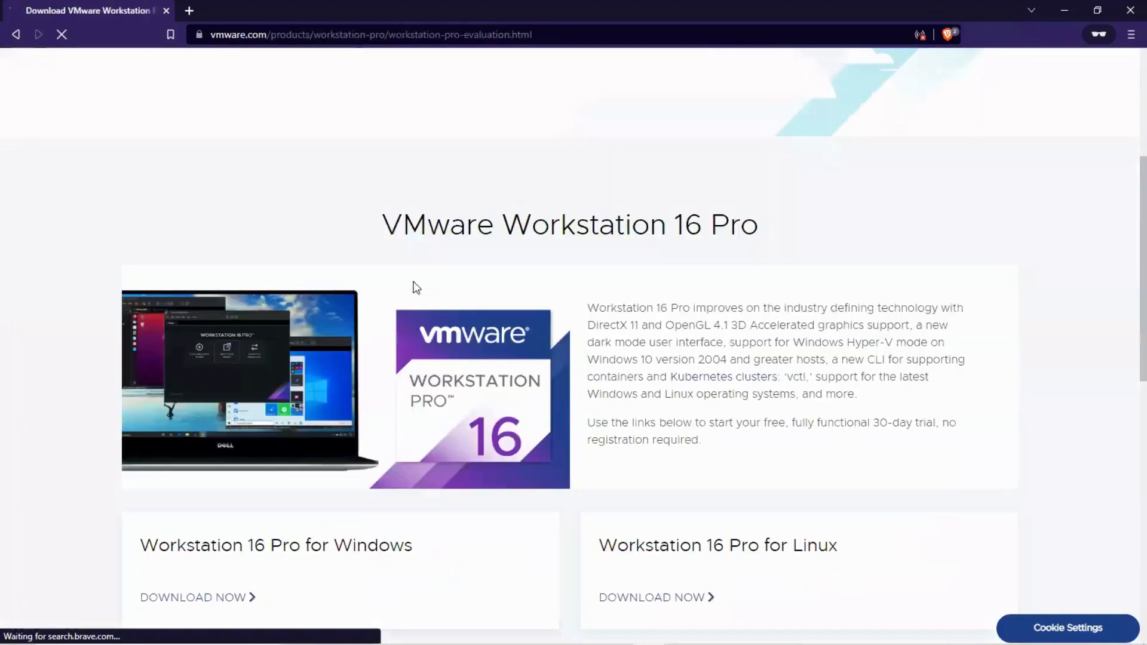
scroll(429, 314, "down", 2)
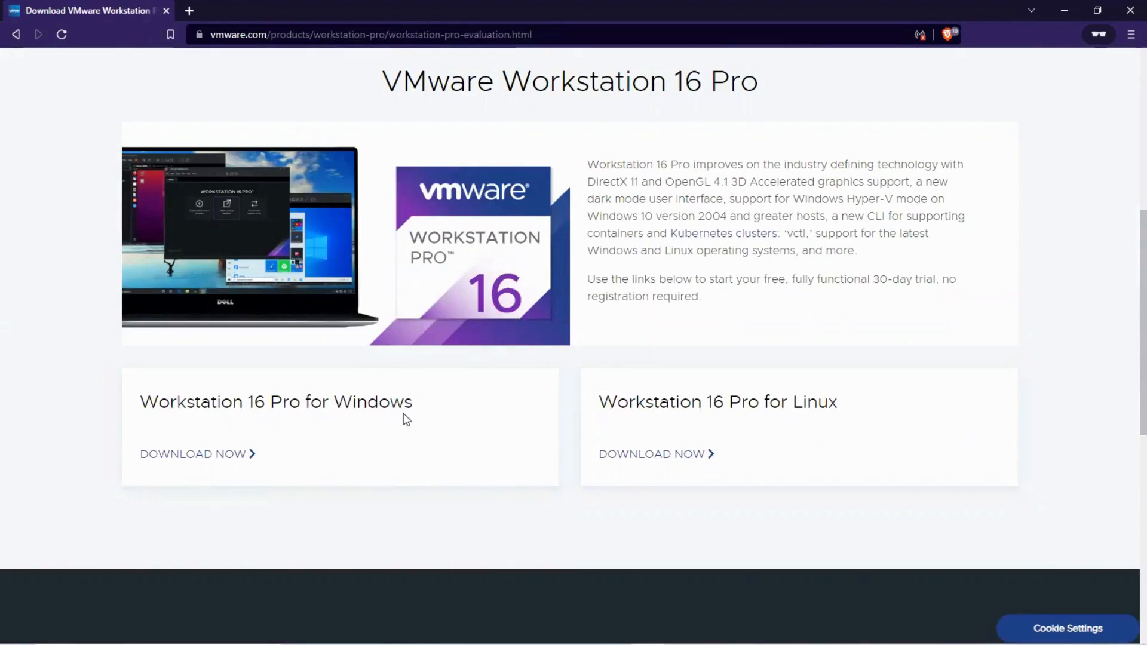
left_click(232, 455)
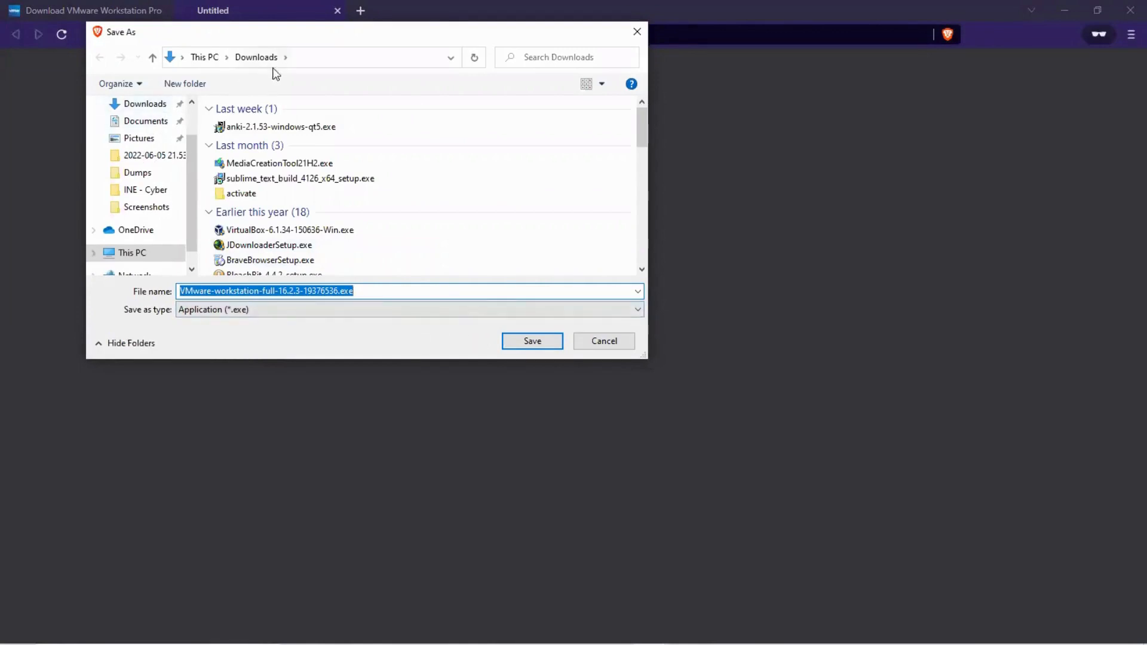
left_click(532, 341)
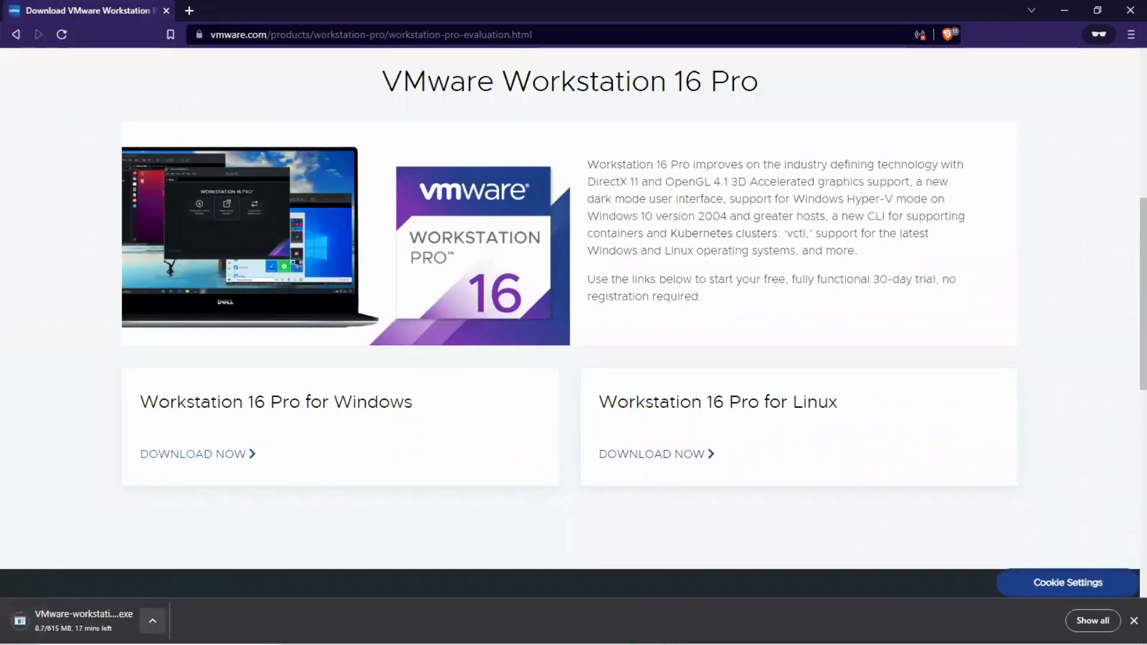
left_click(152, 621)
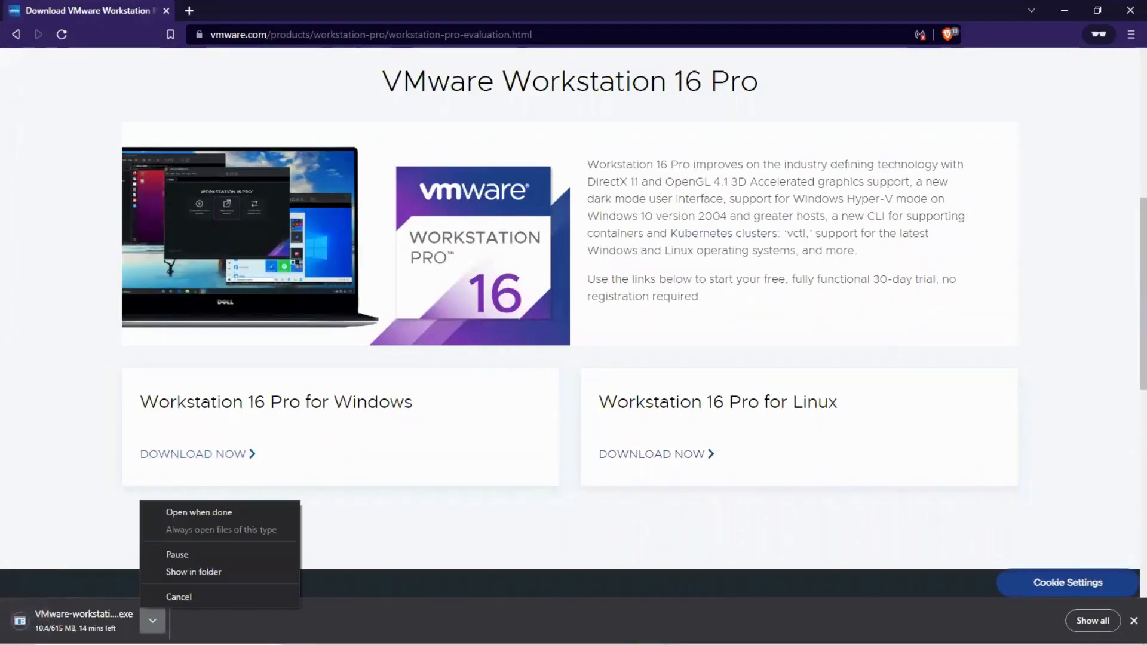
left_click(160, 597)
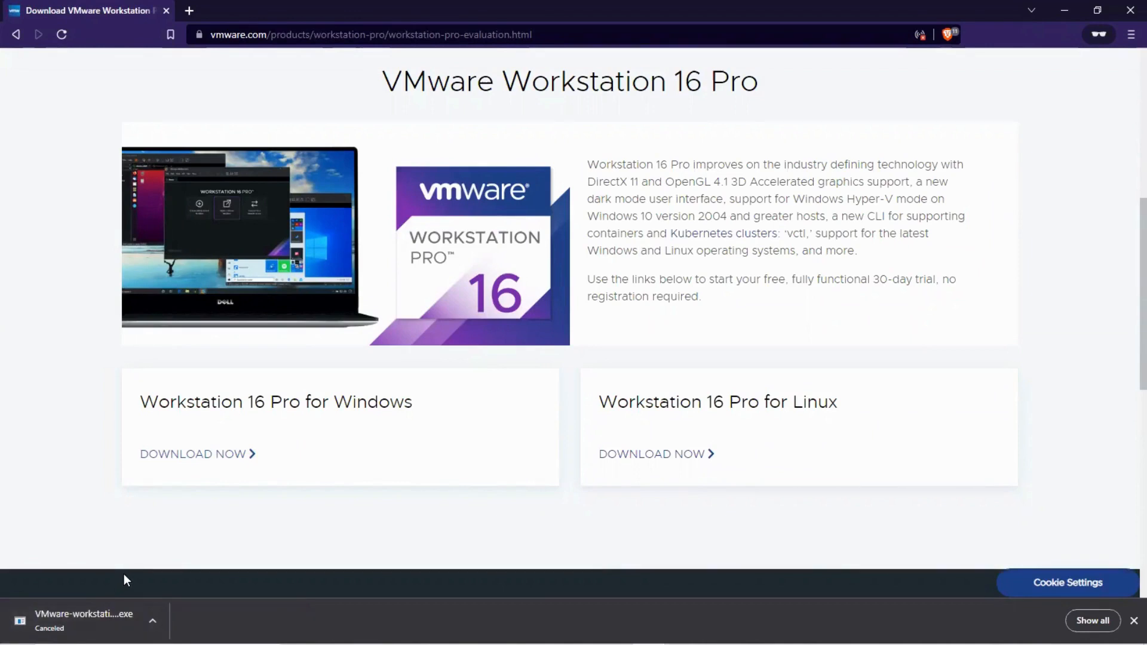
- Search the web for "vmware workstation key" in a new tab
left_click(189, 10)
type("vm")
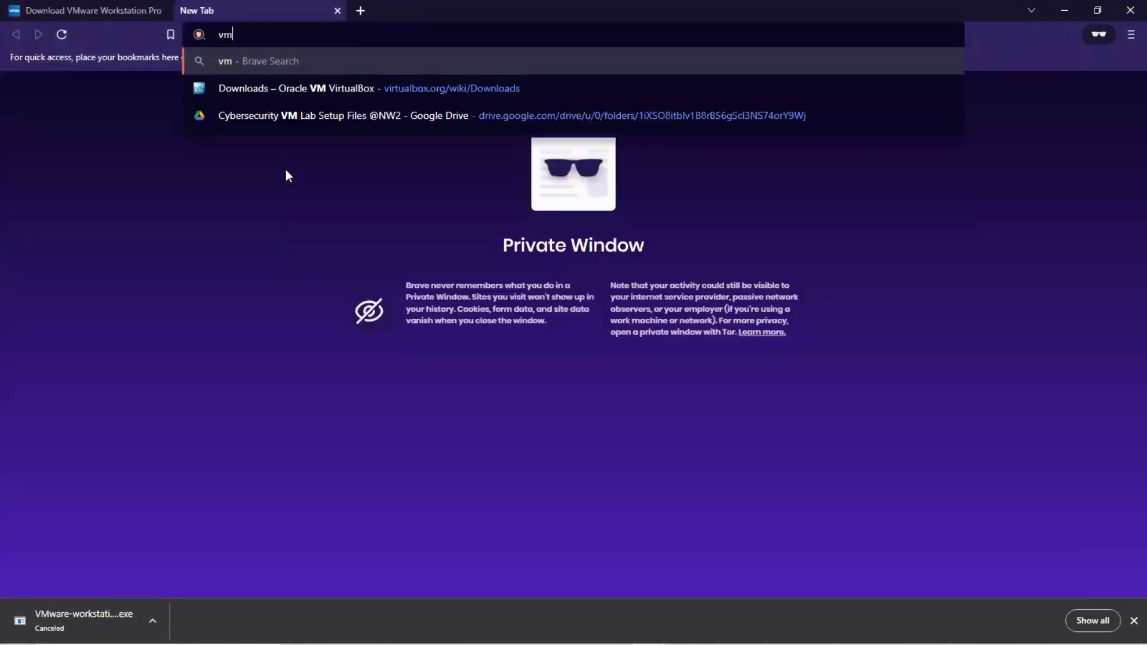
type("ware ")
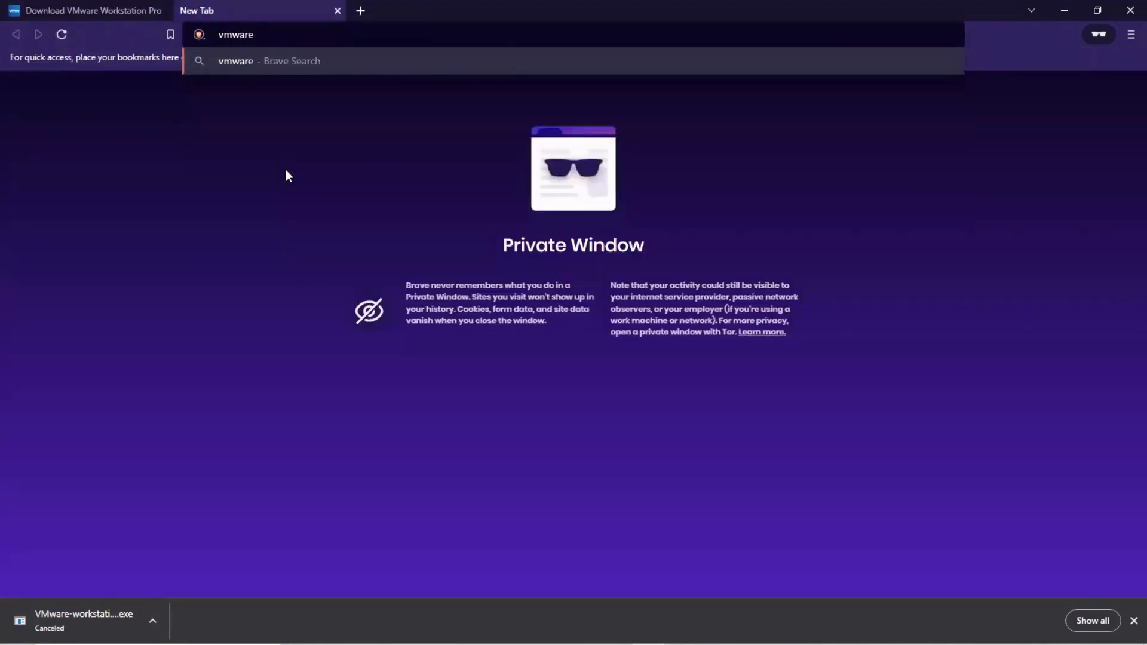
type("worksta")
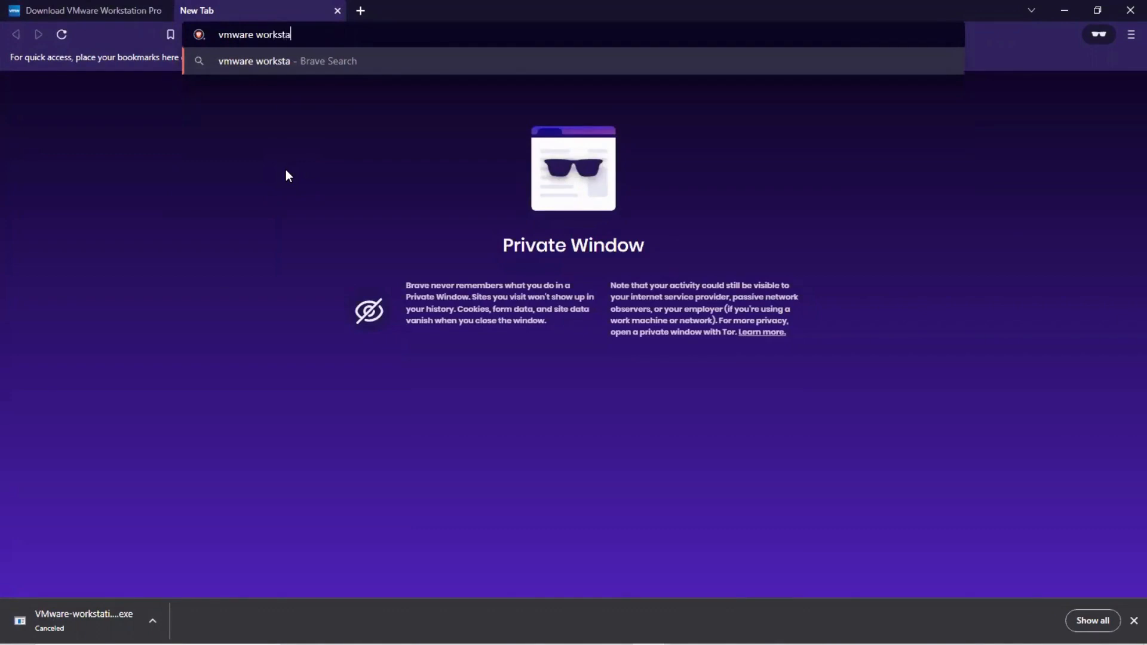
type("tion key")
key("Return")
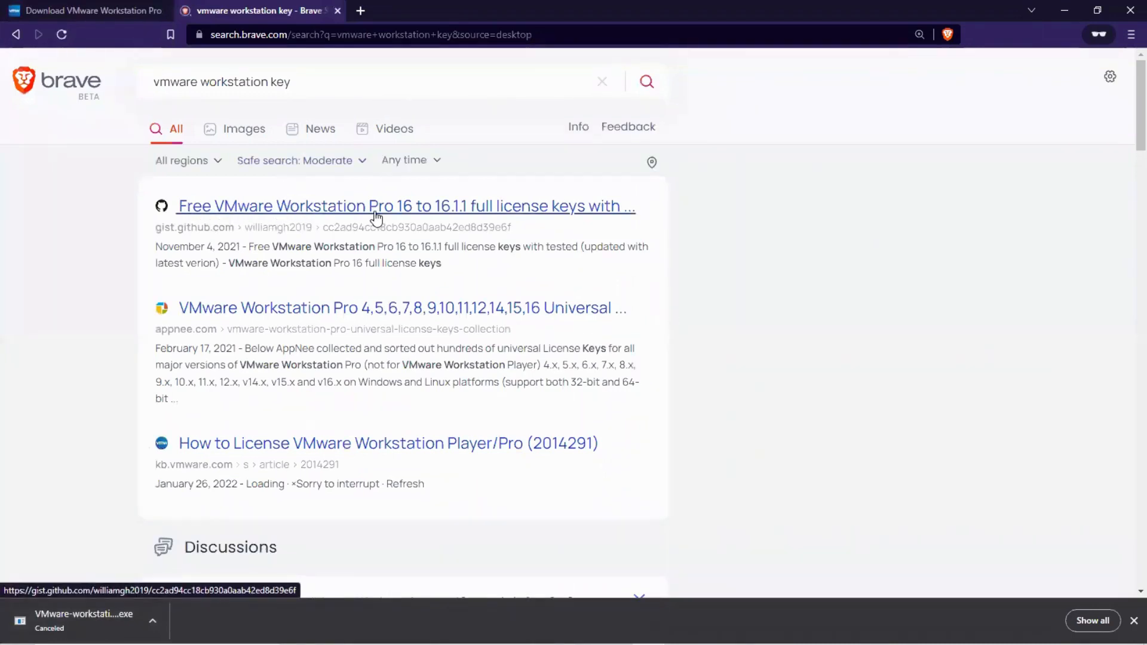
- Open the GitHub Gist result for VMware Workstation Pro 16 and examine the license keys it lists
left_click(426, 218)
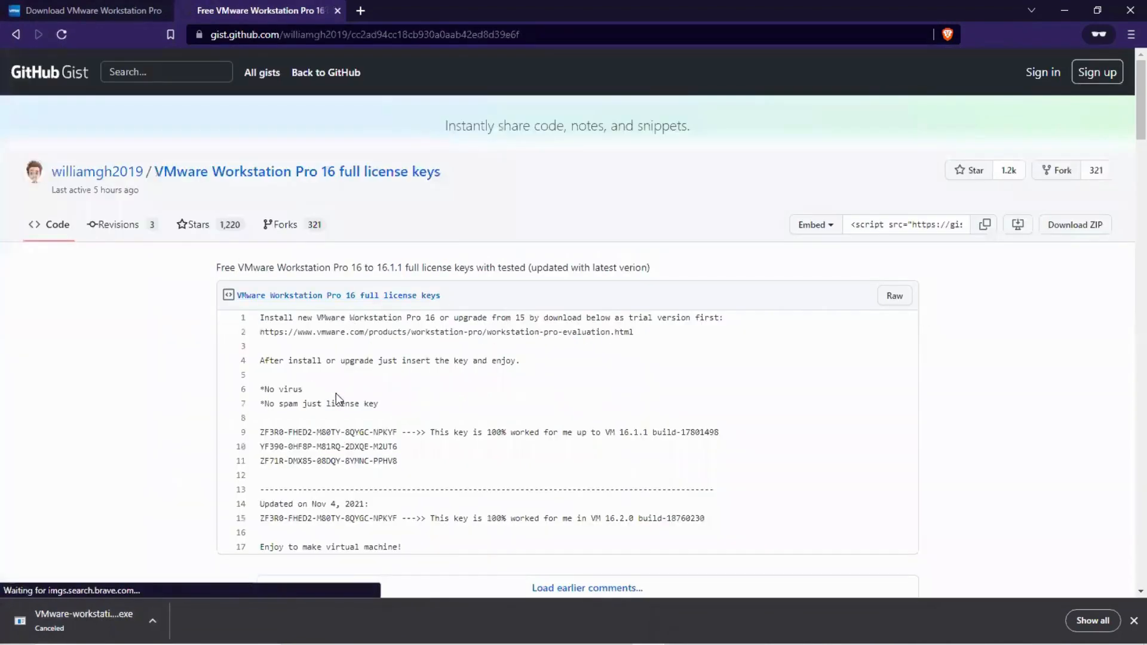
scroll(336, 394, "down", 1)
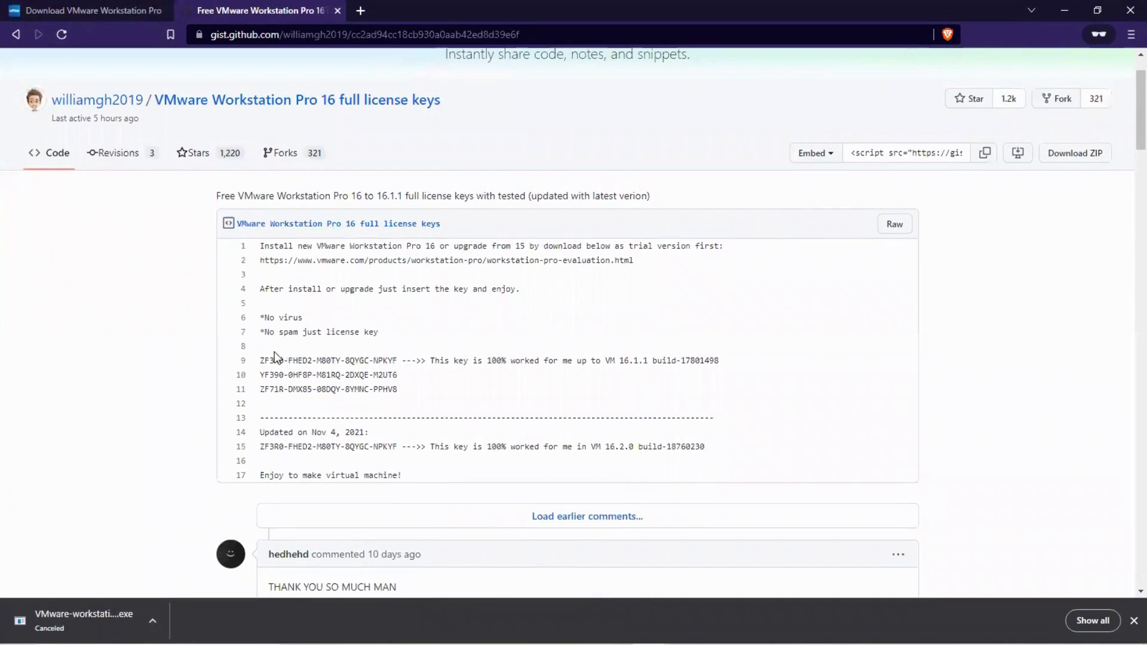
left_click_drag(260, 360, 402, 389)
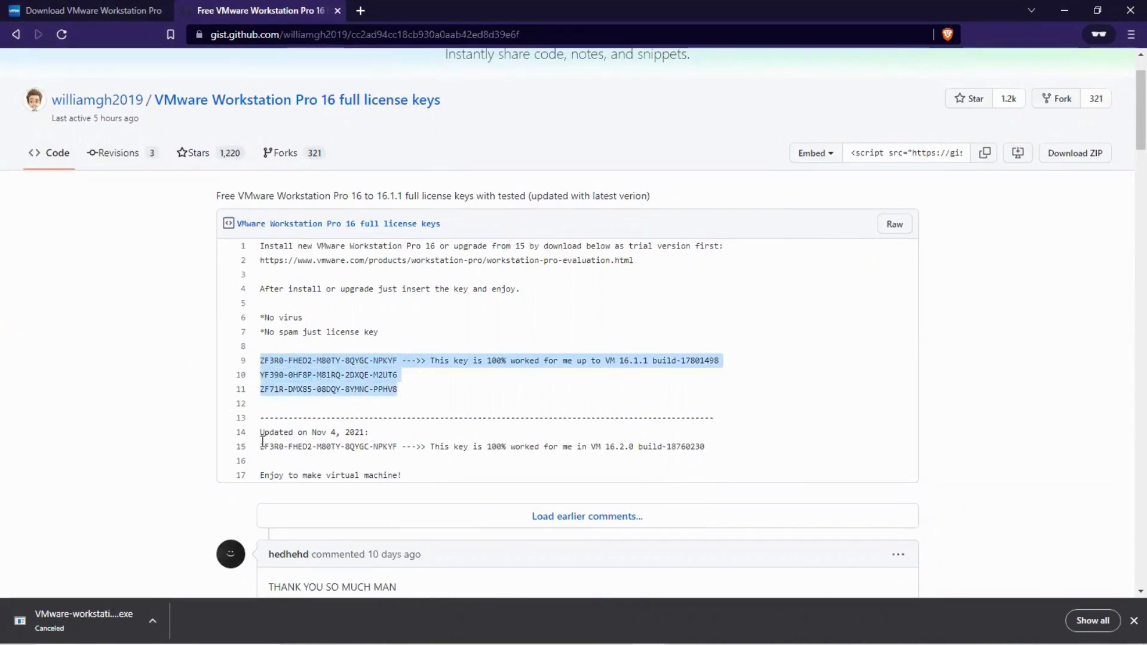
left_click_drag(262, 441, 395, 447)
left_click(397, 446)
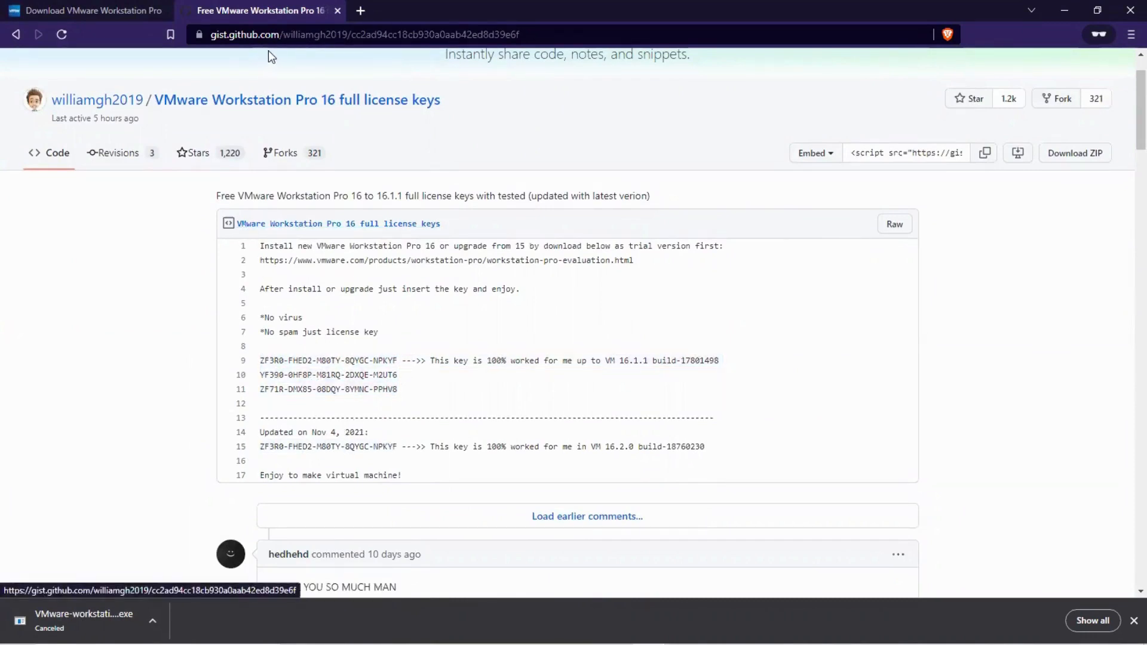
- Search for "parrot os download" in a new tab and open the Parrot Security download page on parrotsec.org
left_click(359, 11)
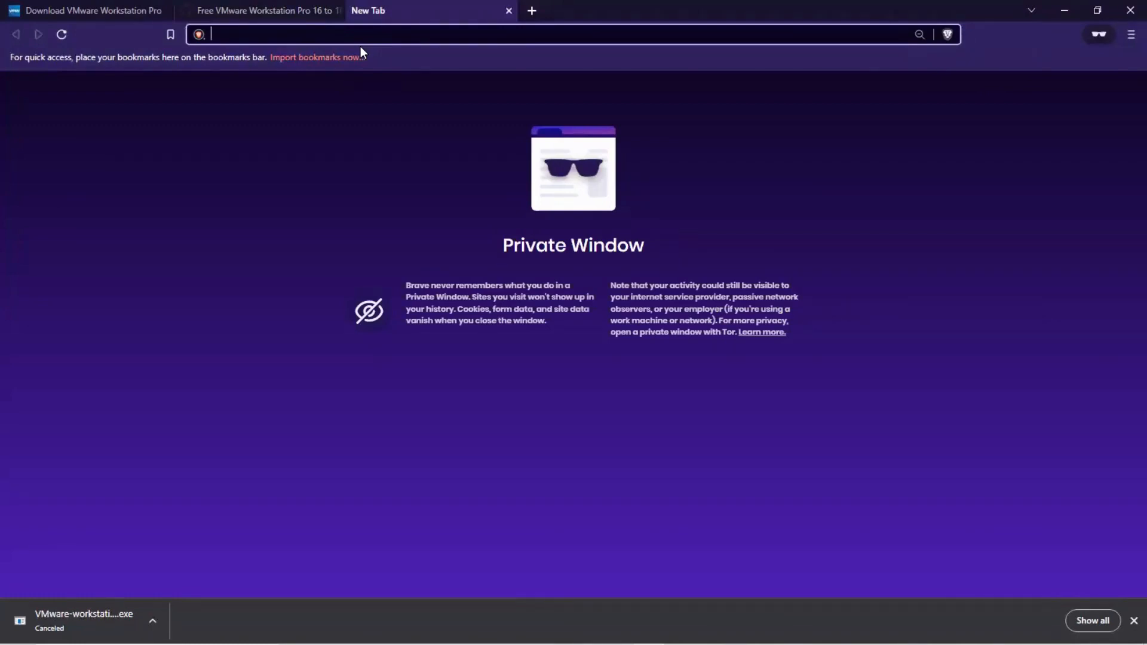
type("parrot ")
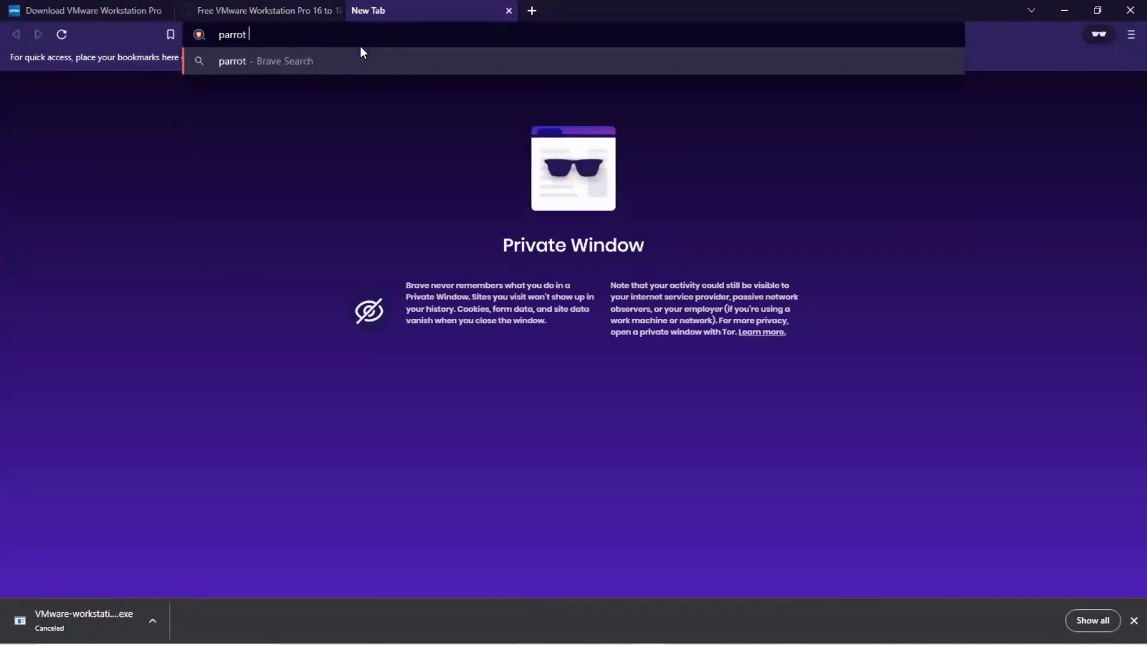
type("os download")
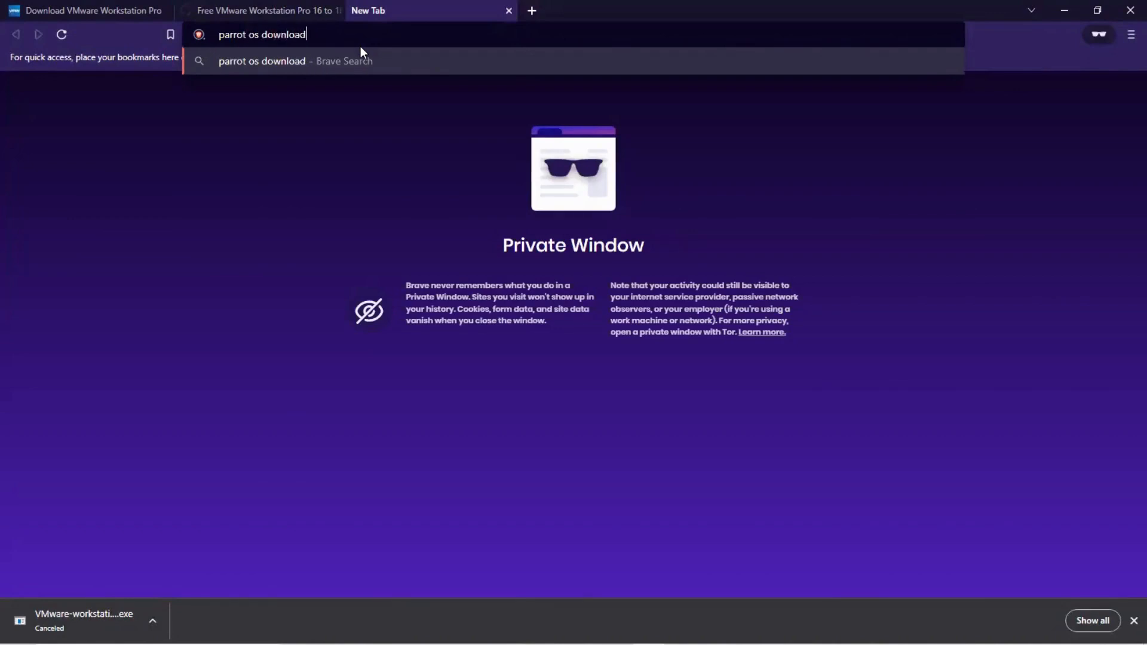
key("Return")
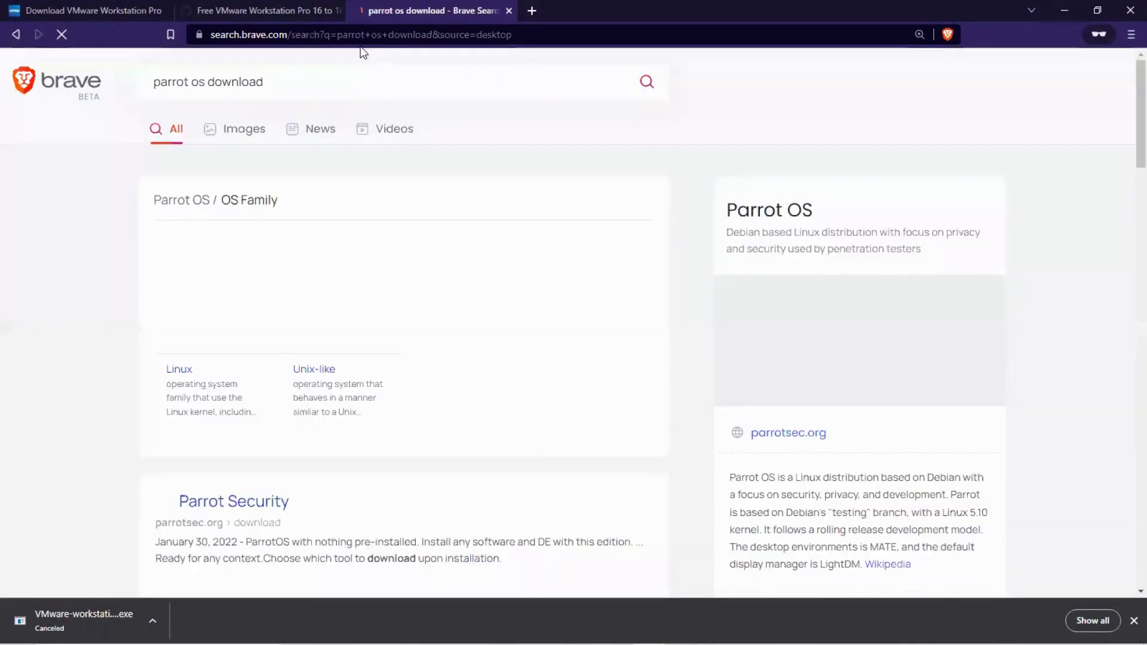
scroll(297, 296, "down", 5)
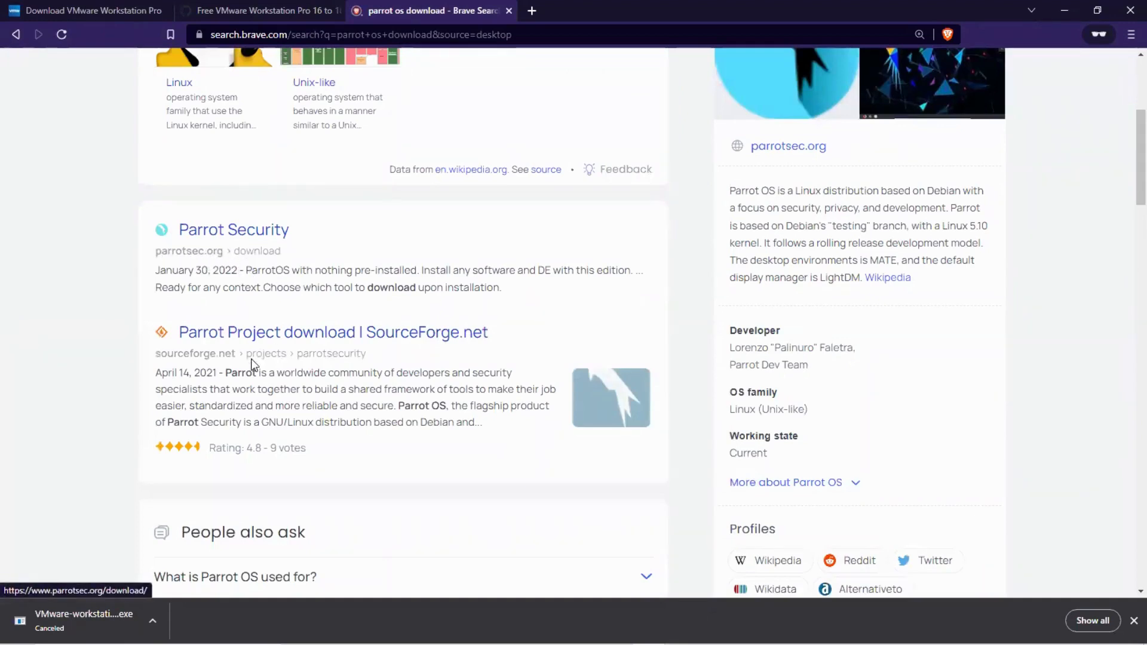
key("Return")
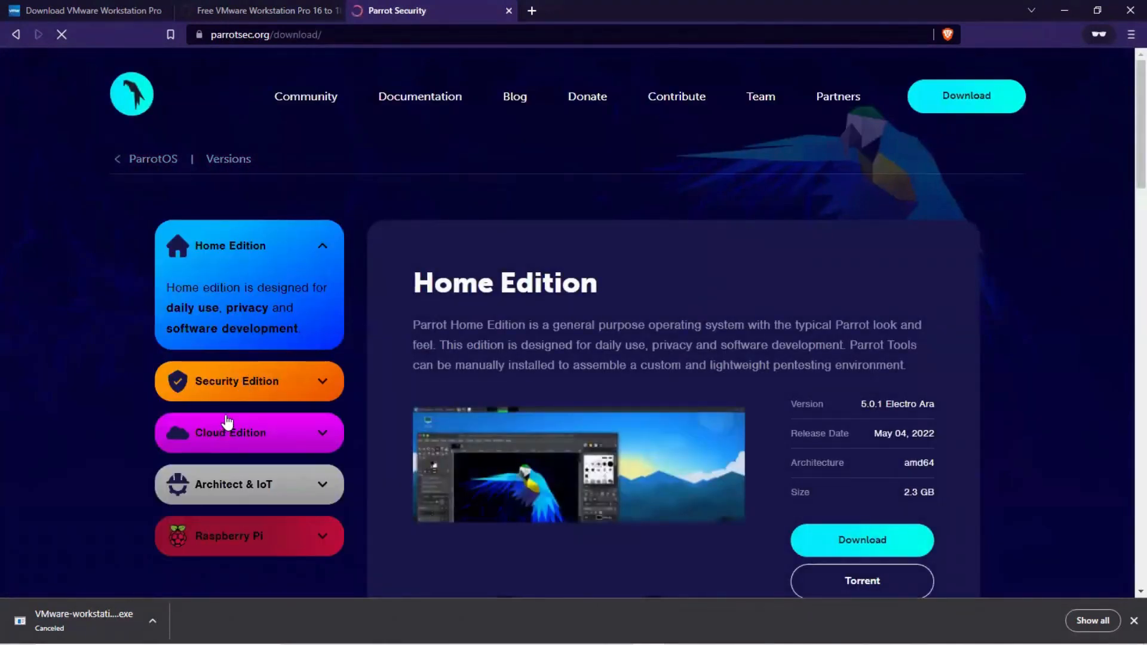
- Start saving the Parrot Security Edition image Parrot-security-5.0.1_amd64.iso to Downloads, and cancel that download
left_click(242, 382)
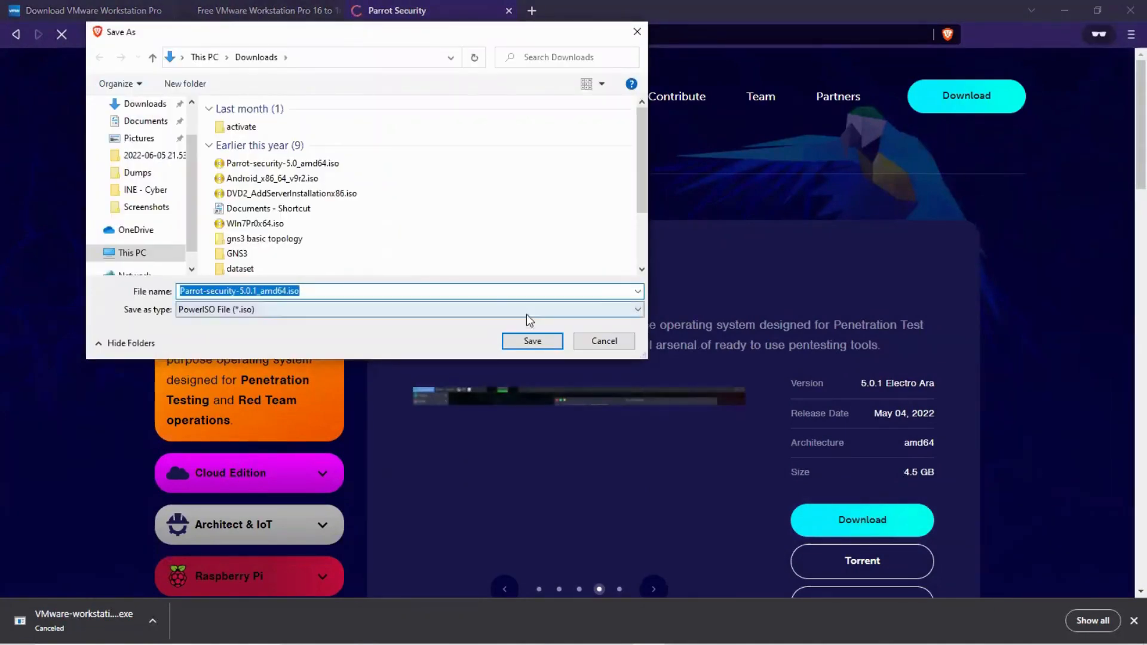
left_click(538, 339)
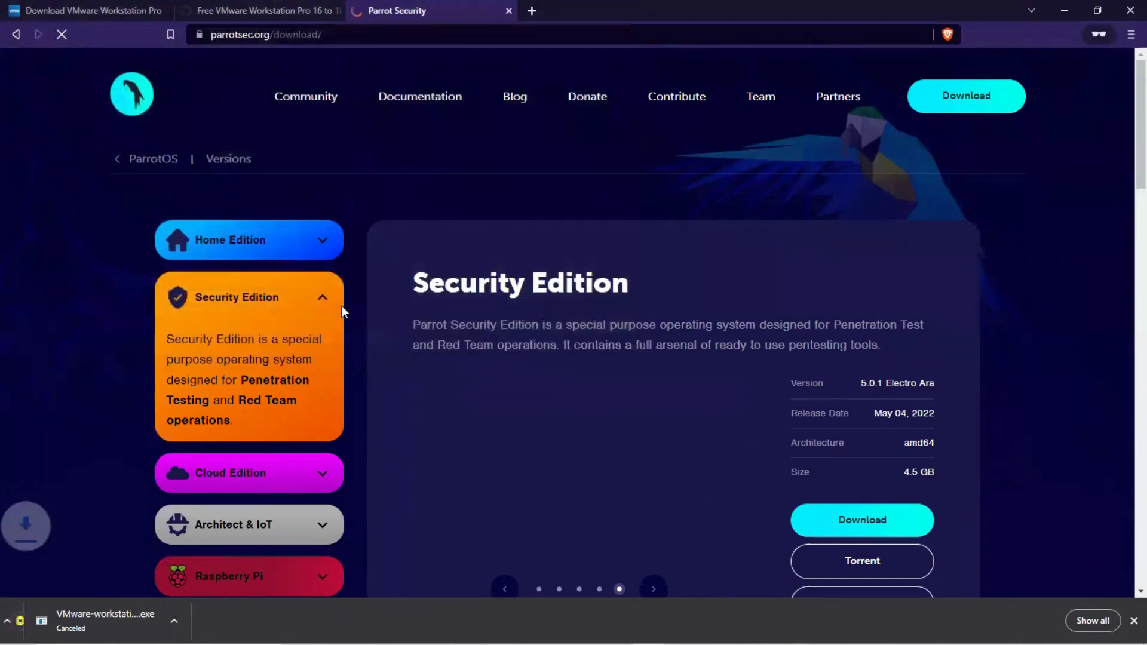
left_click(152, 621)
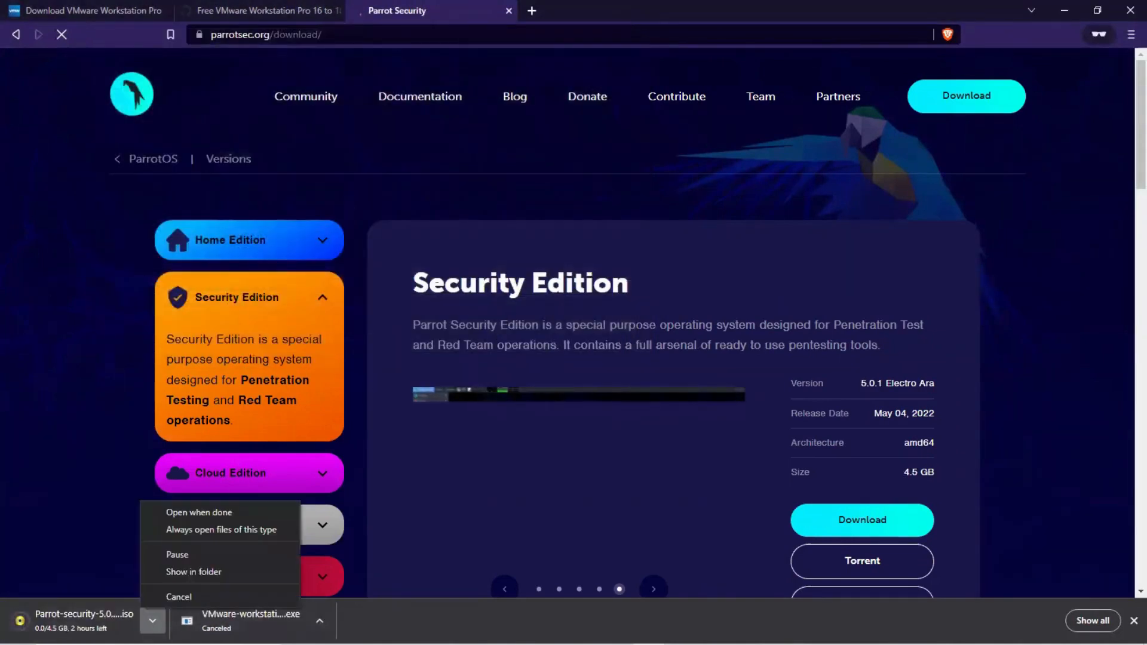
left_click(180, 594)
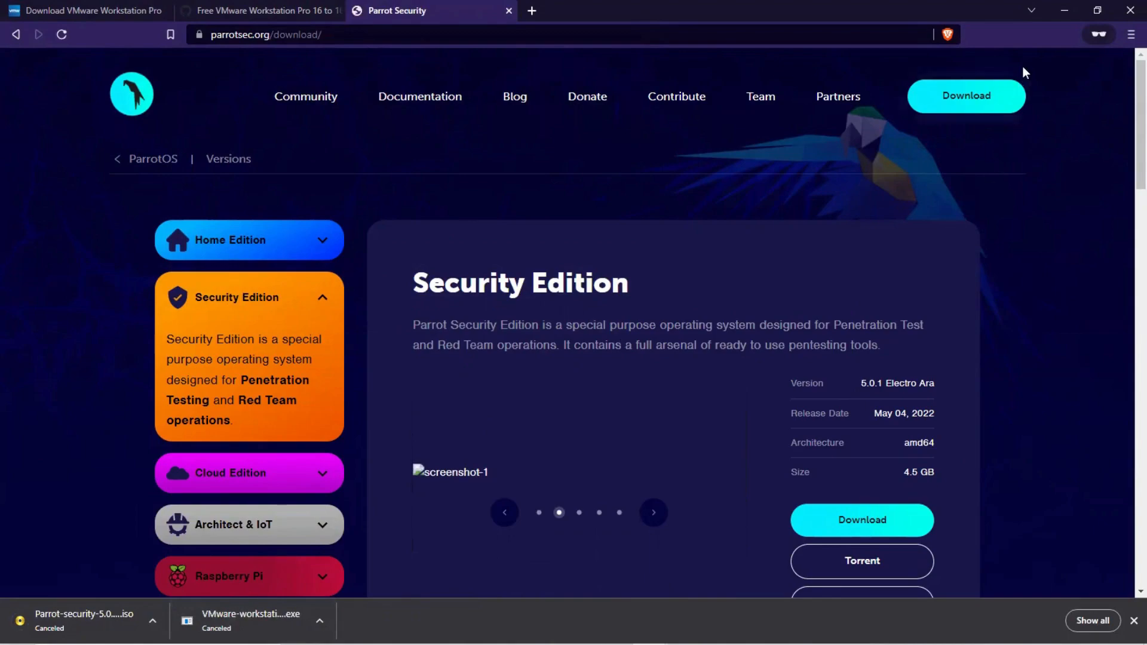
- Switch to VMware Workstation and start creating a new virtual machine, continuing to the guest operating system installation source
left_click(1058, 24)
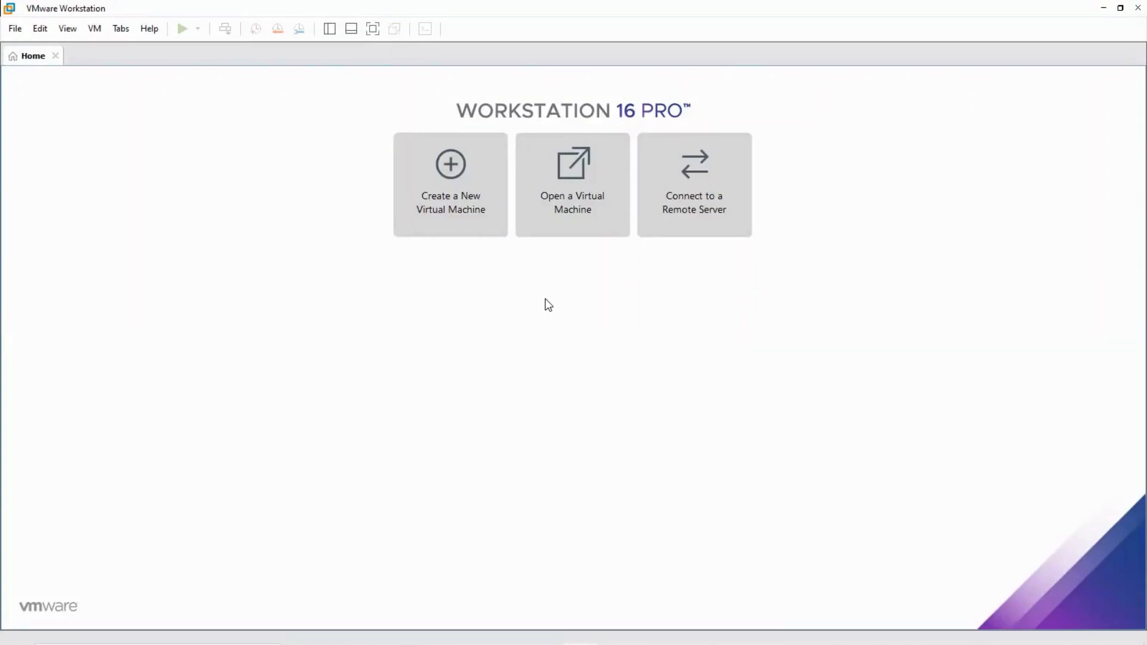
left_click(434, 212)
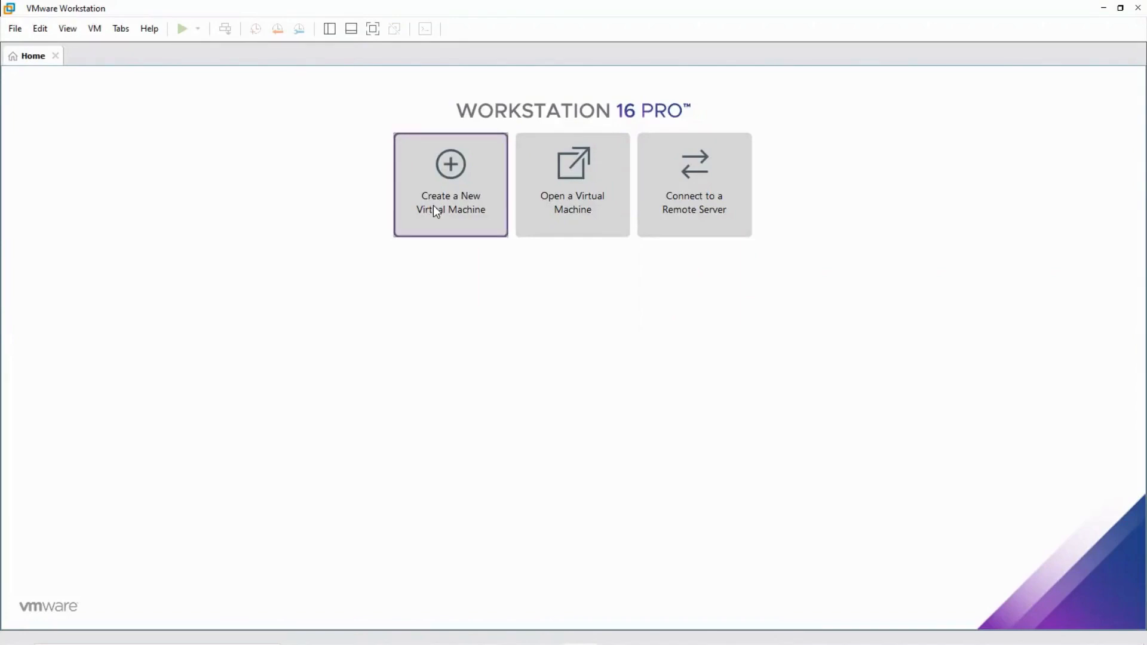
left_click(653, 461)
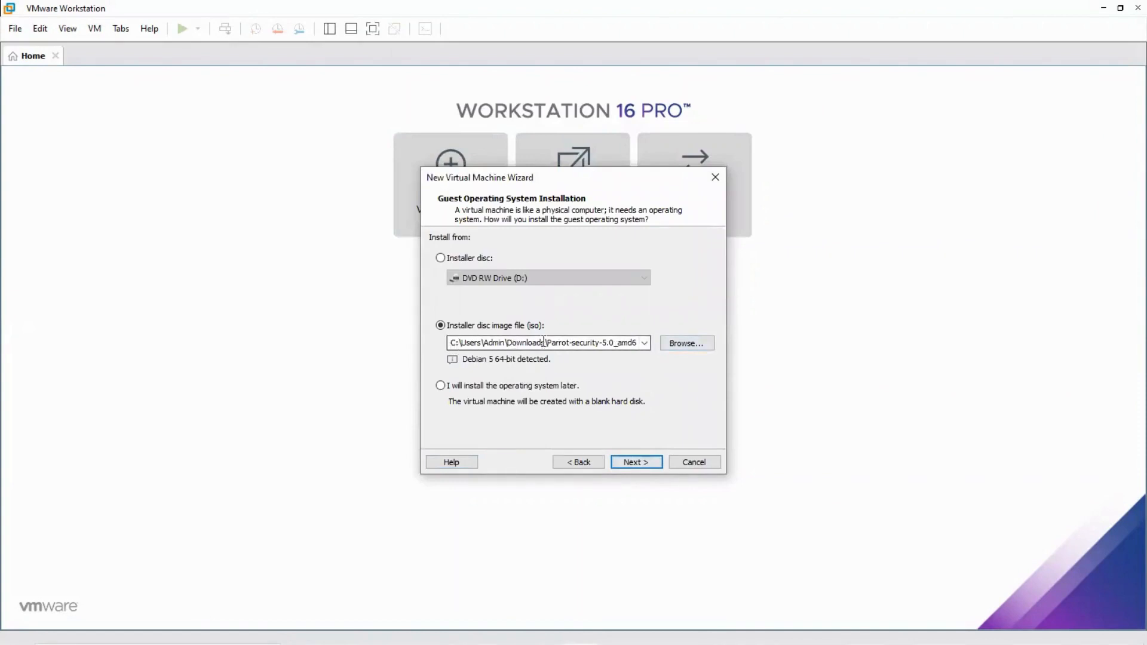
left_click(682, 345)
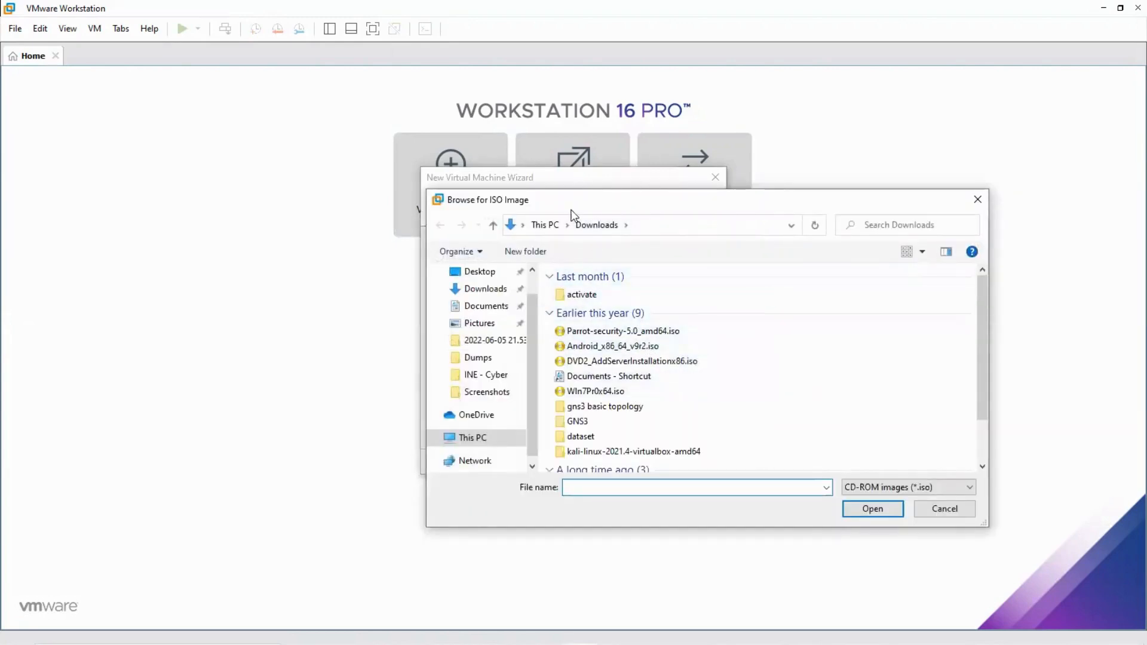
left_click(641, 336)
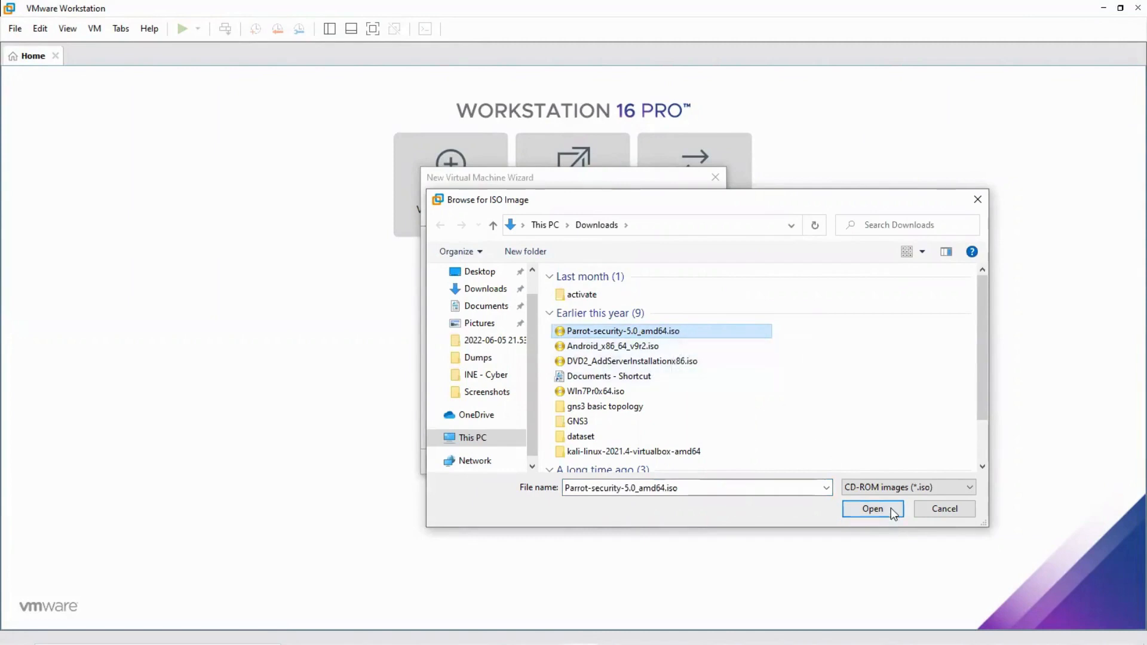
left_click(936, 507)
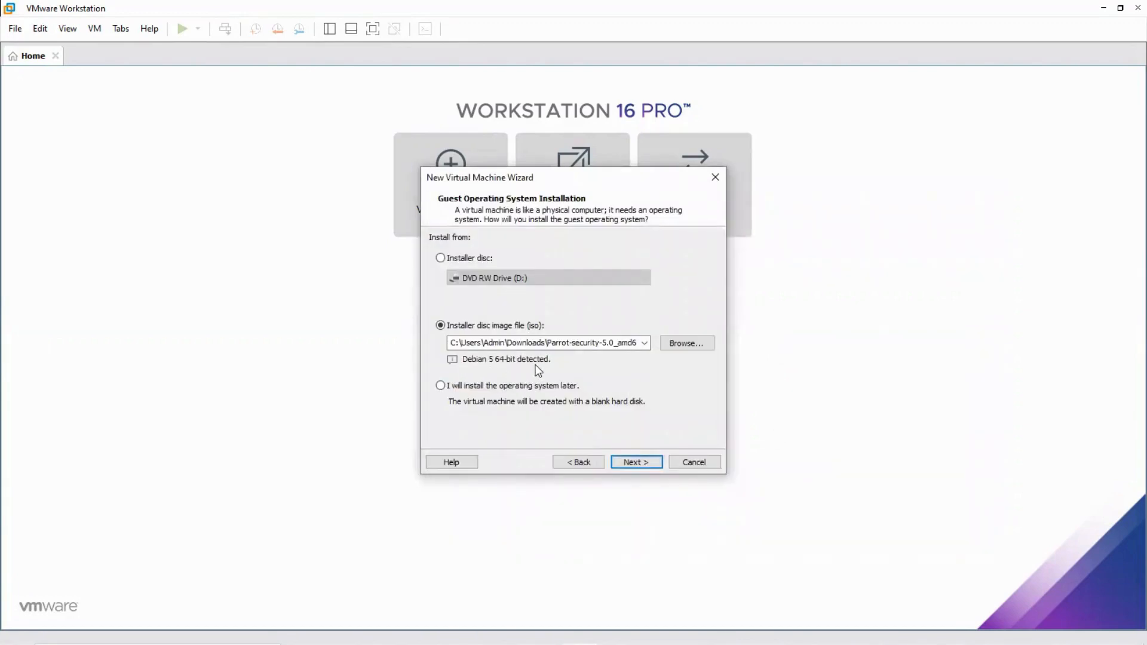
- Accept Parrot-security-5.0_amd64.iso as the installer disc image and name the virtual machine ParrotOS 5.0
left_click(648, 464)
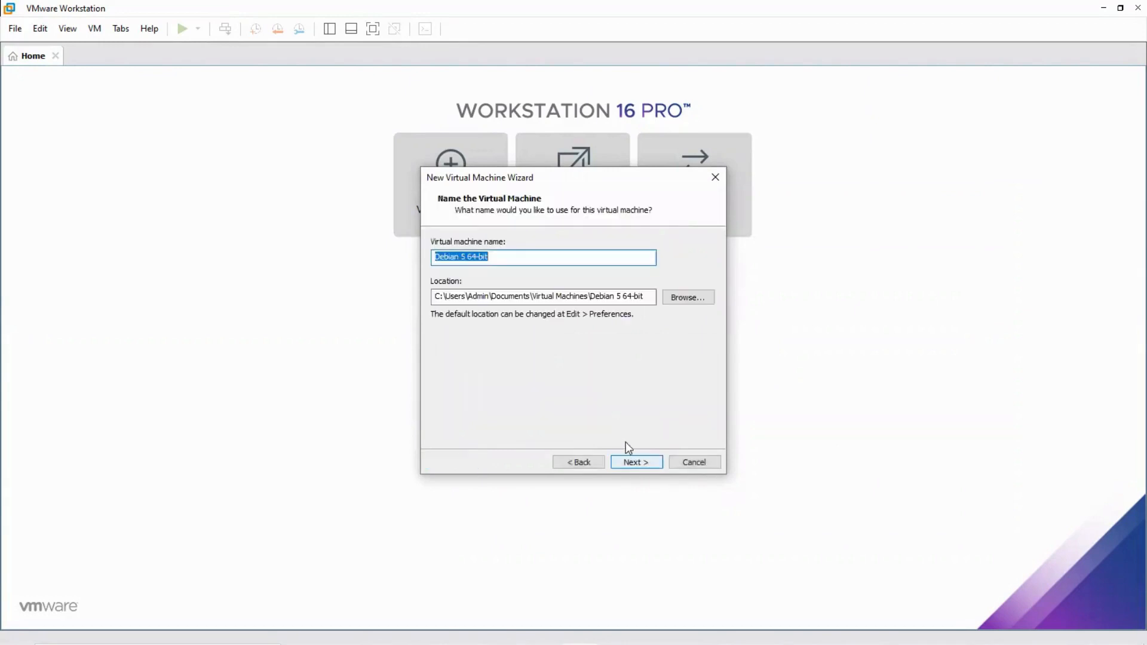
type("P")
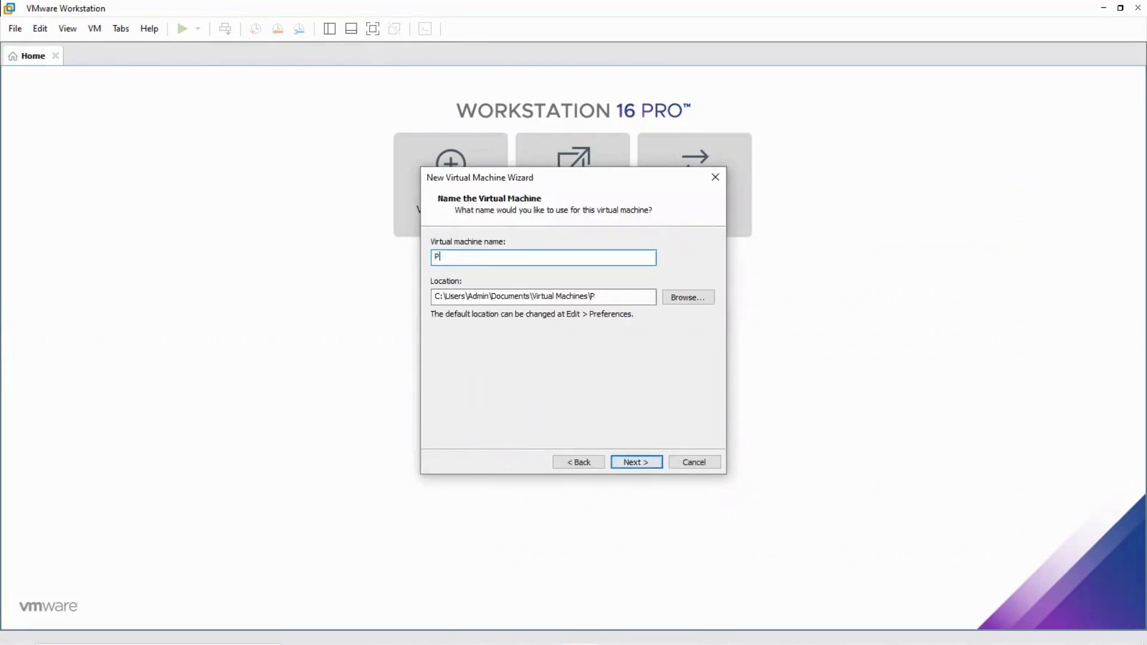
type("arrotOS 5.0")
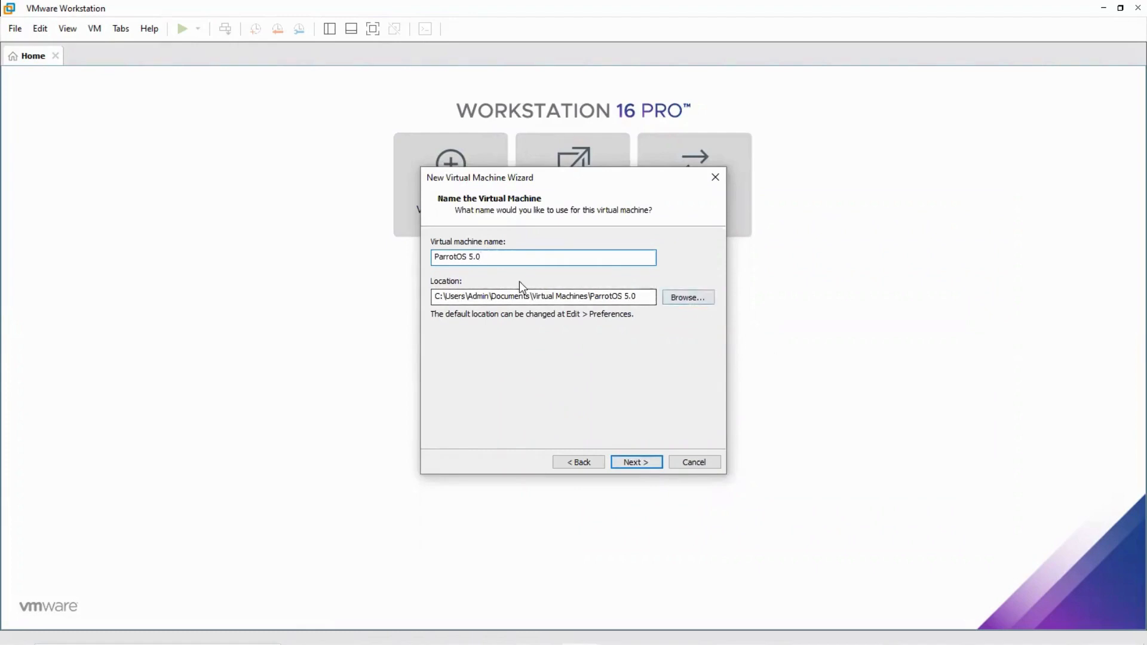
left_click(688, 297)
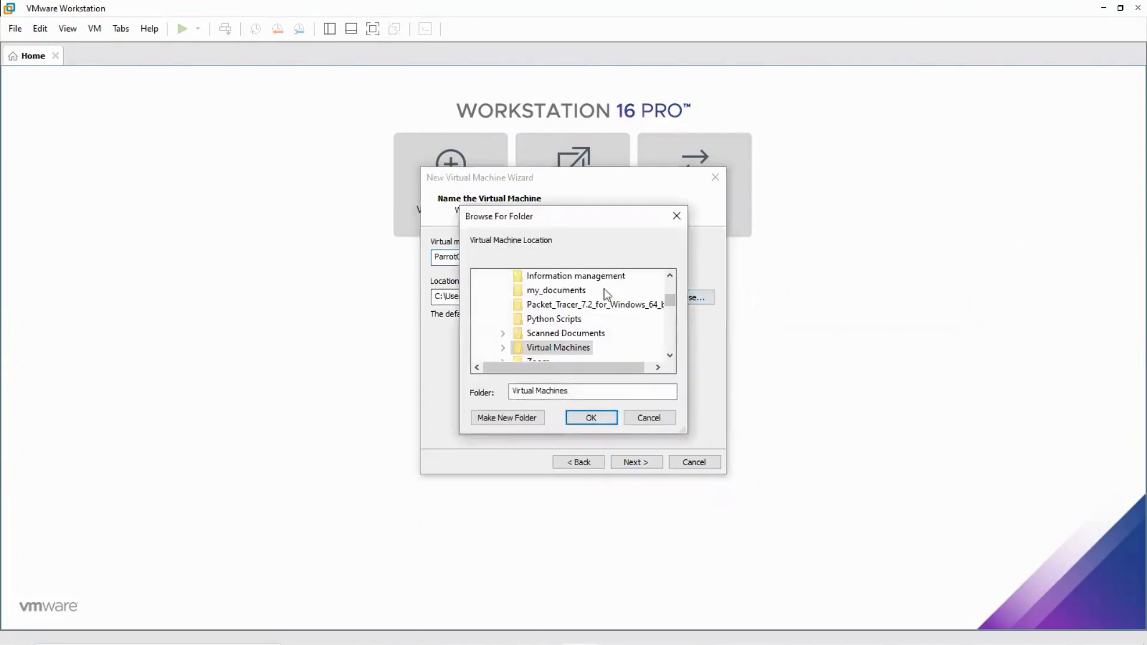
scroll(538, 317, "up", 3)
scroll(521, 315, "down", 5)
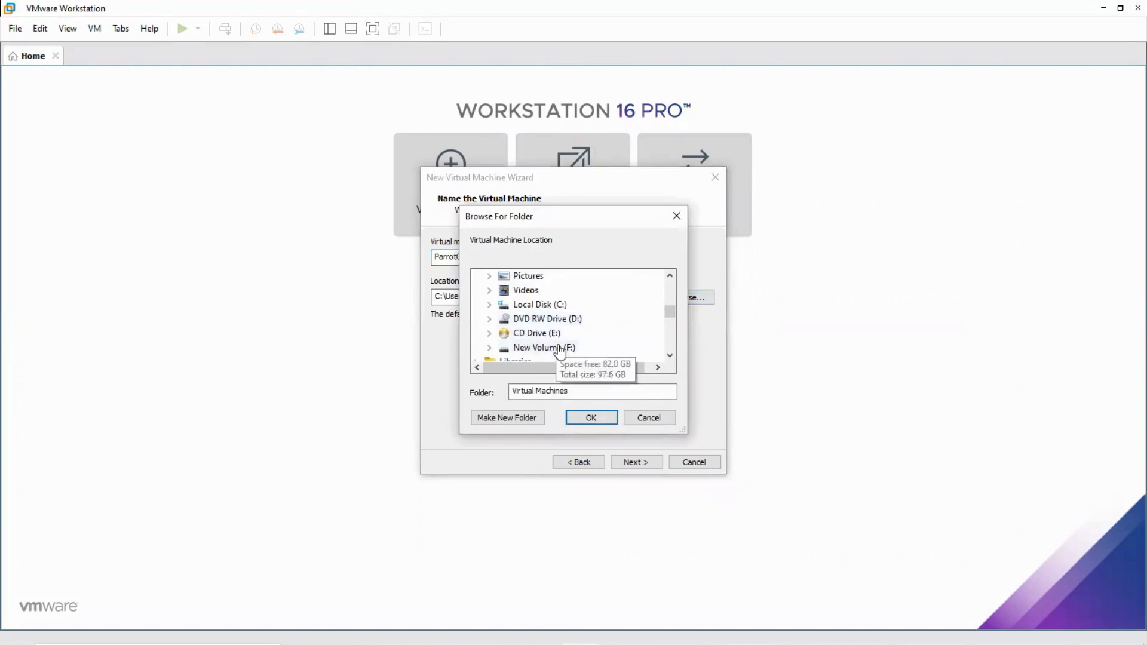
left_click(649, 417)
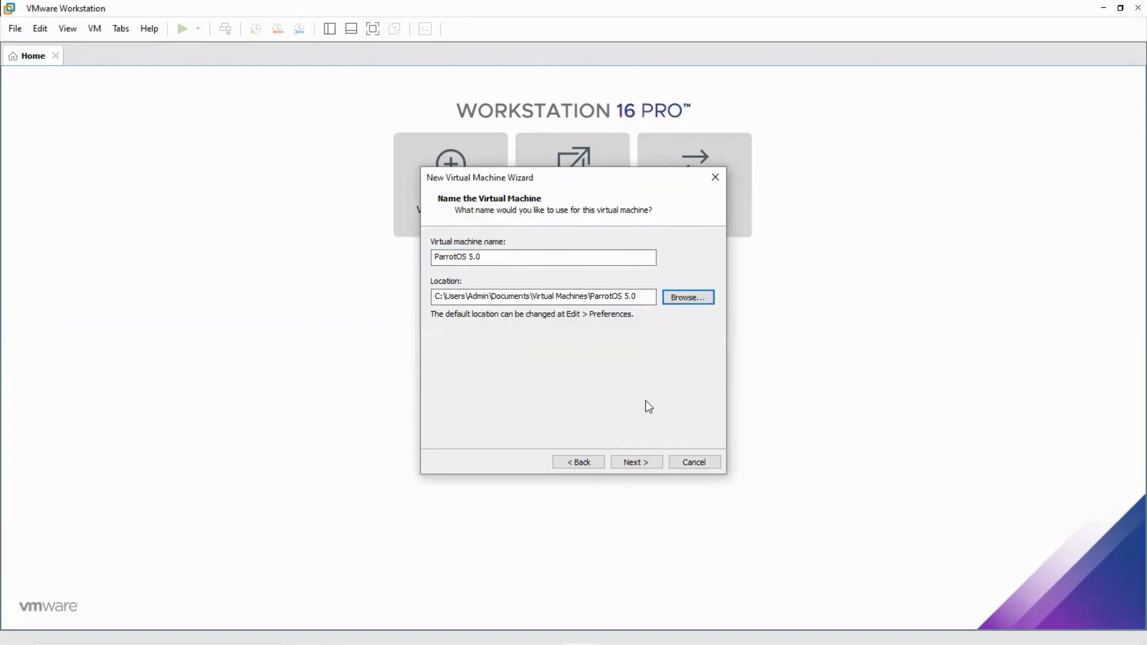
- Keep the default location, and set the maximum disk size to 80 GB with the virtual disk stored as a single file
left_click(640, 460)
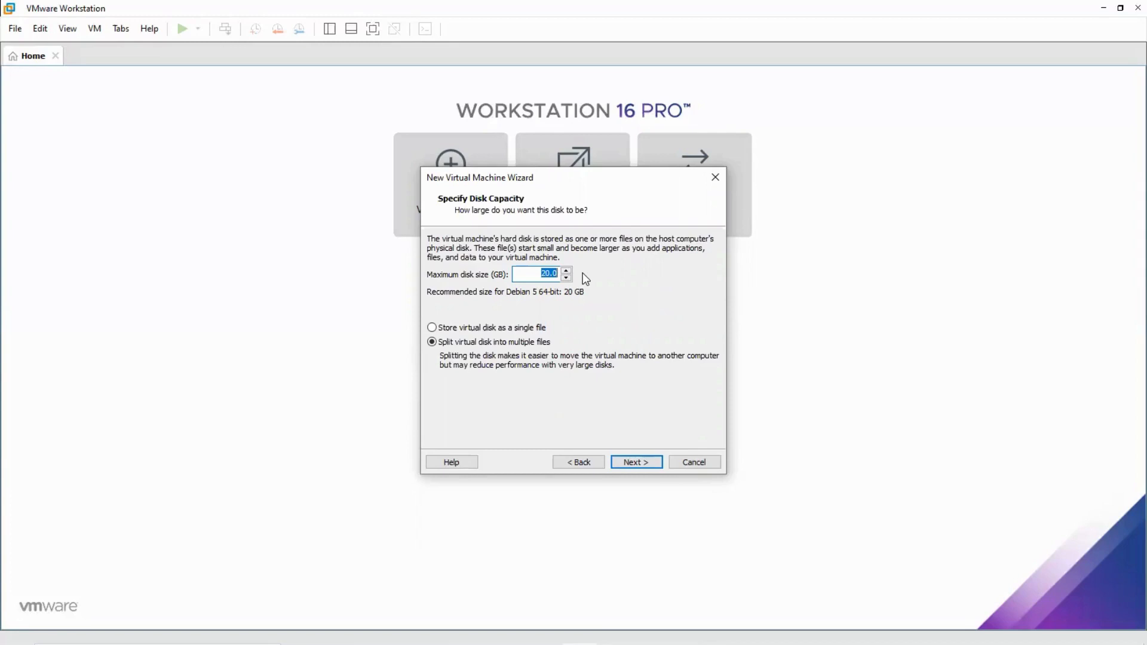
type("80.0")
left_click(458, 328)
left_click(636, 462)
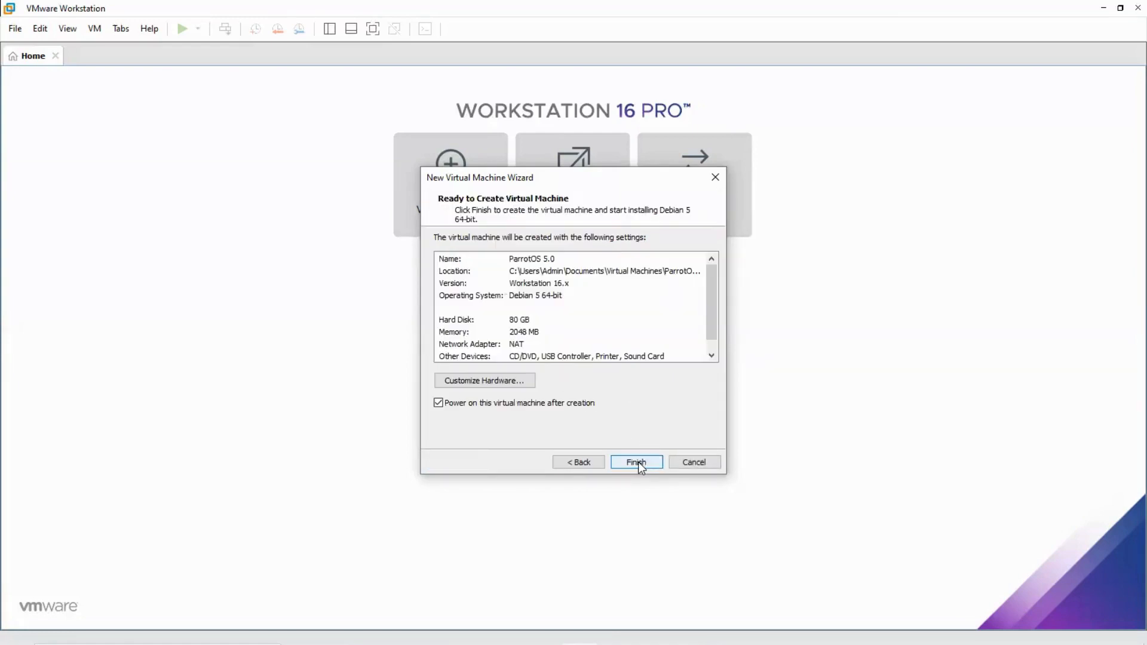
- Customize the virtual machine's hardware to 4096 MB of memory and 2 processors with 2 cores each
left_click(518, 388)
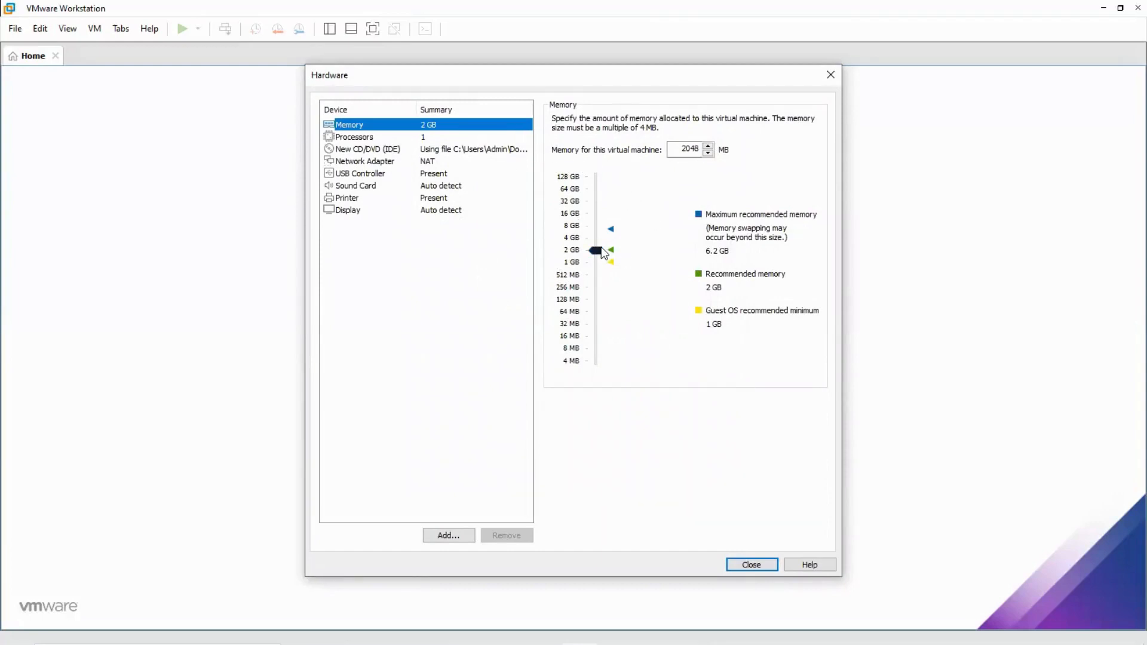
left_click_drag(601, 257, 596, 239)
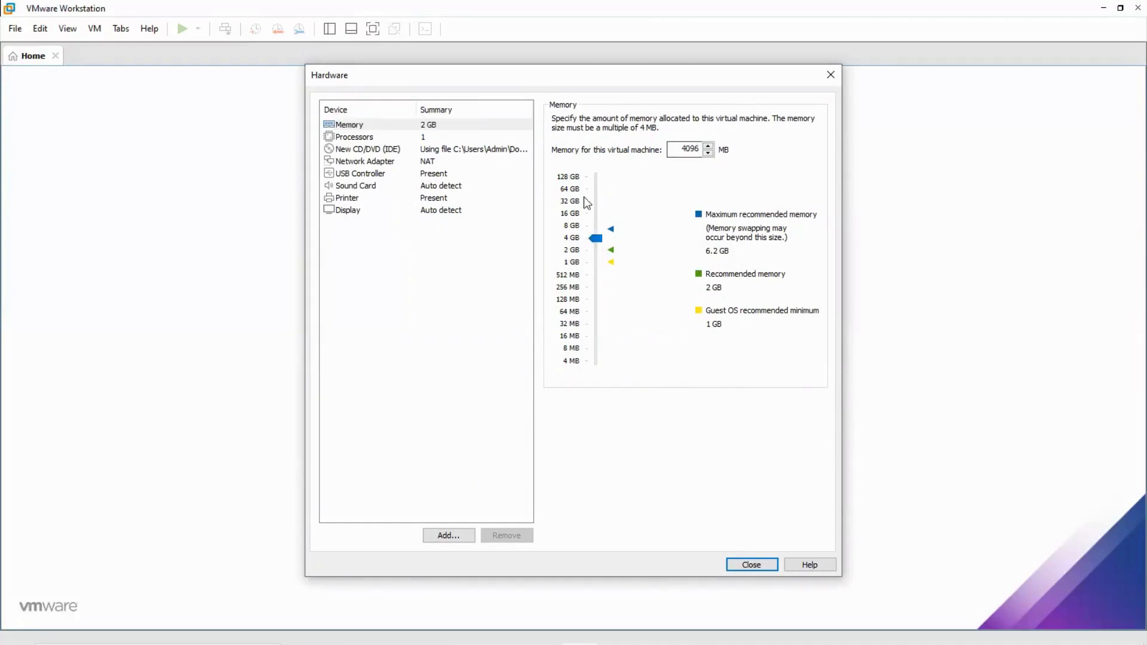
left_click(379, 138)
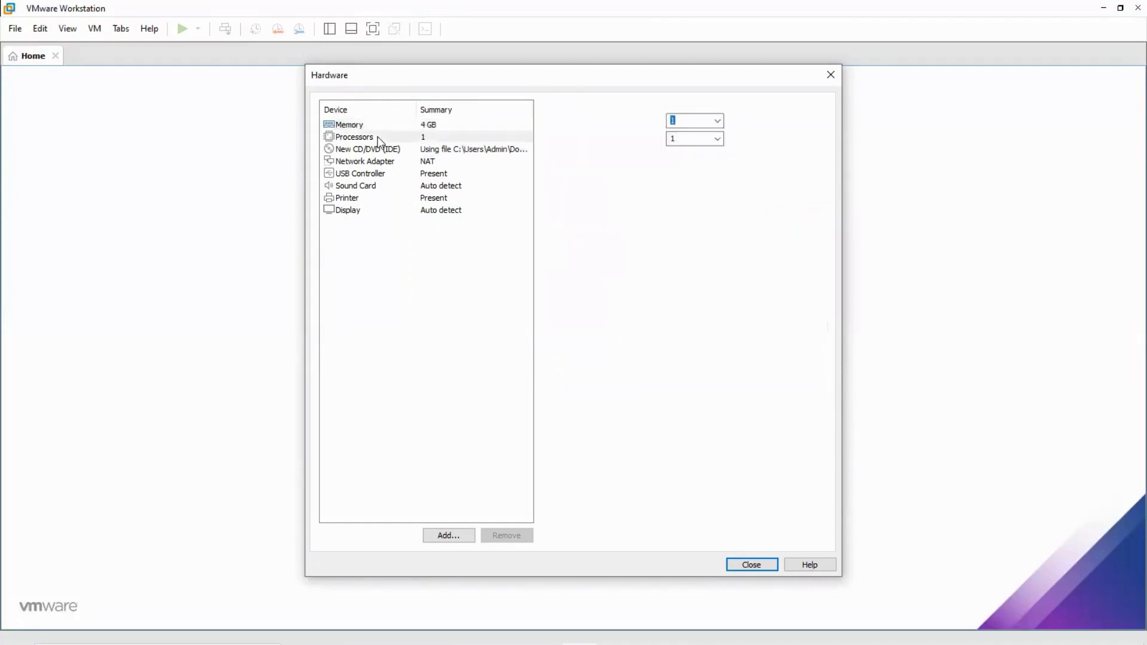
left_click(717, 122)
left_click(683, 144)
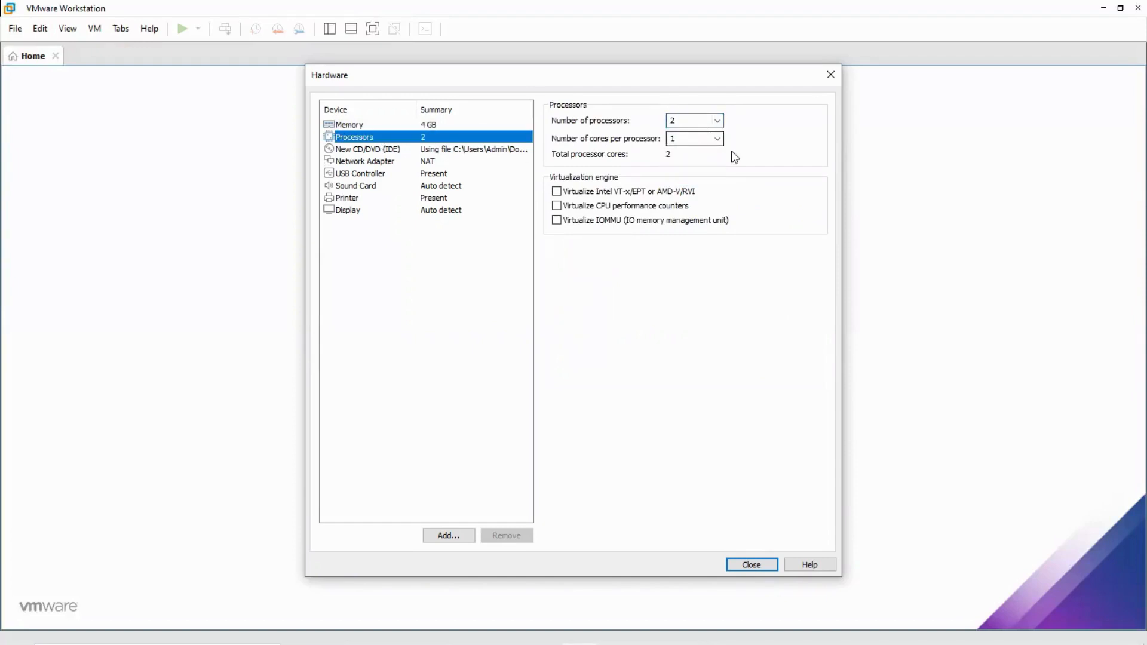
left_click(718, 139)
left_click(682, 160)
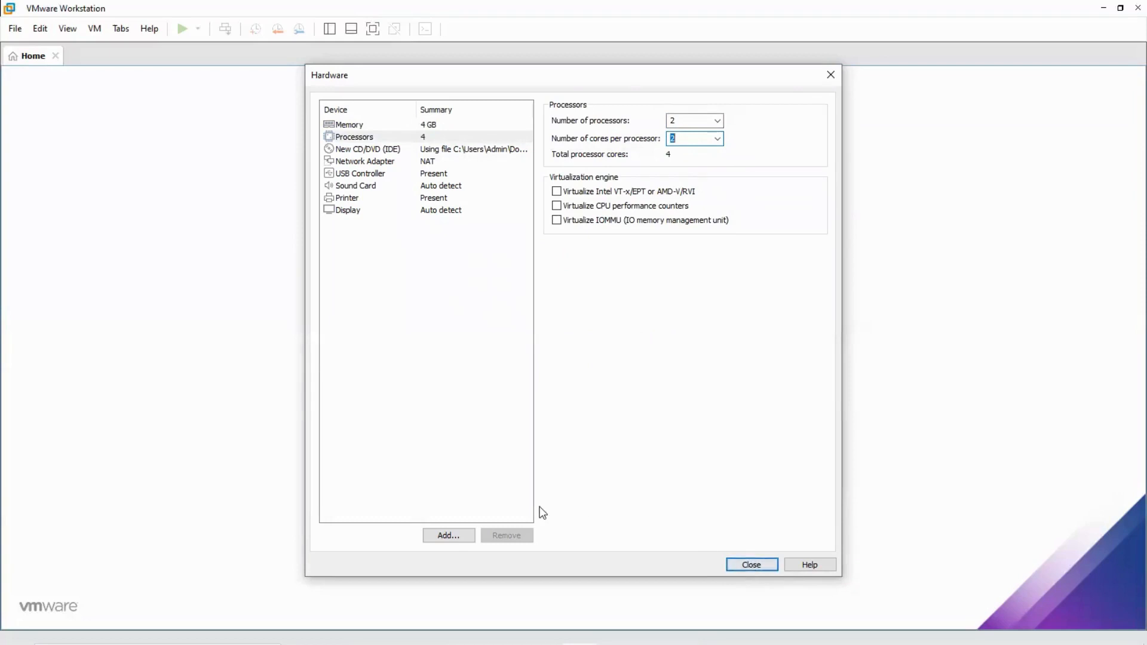
- Add another CD/DVD drive to the hardware and finish creating the virtual machine
left_click(465, 535)
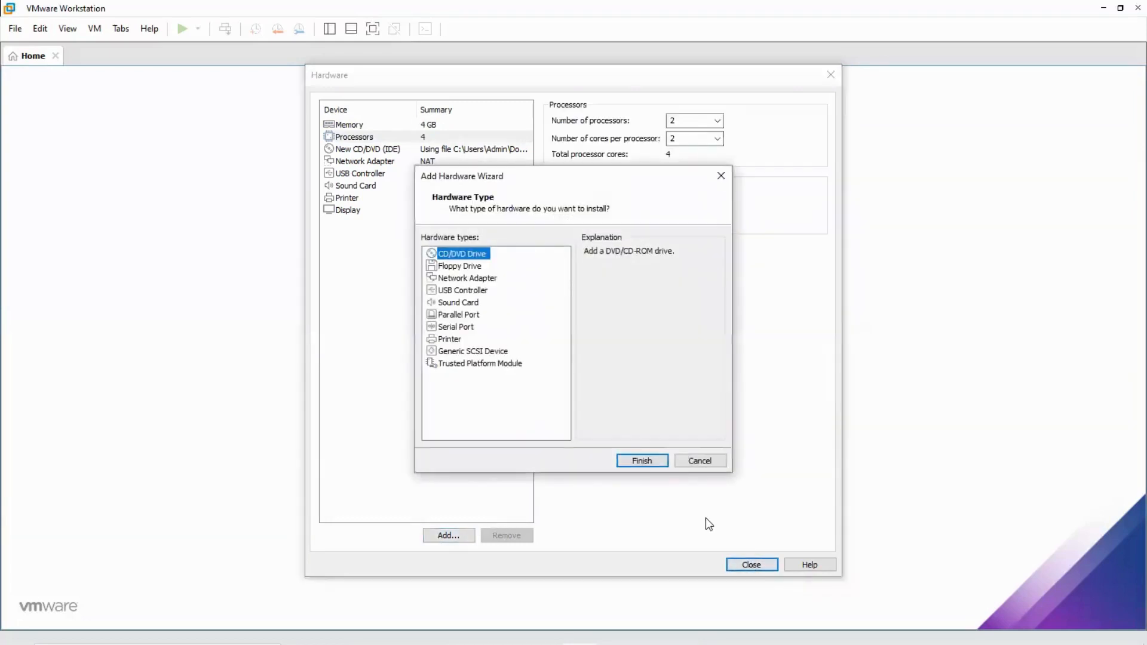
left_click(655, 462)
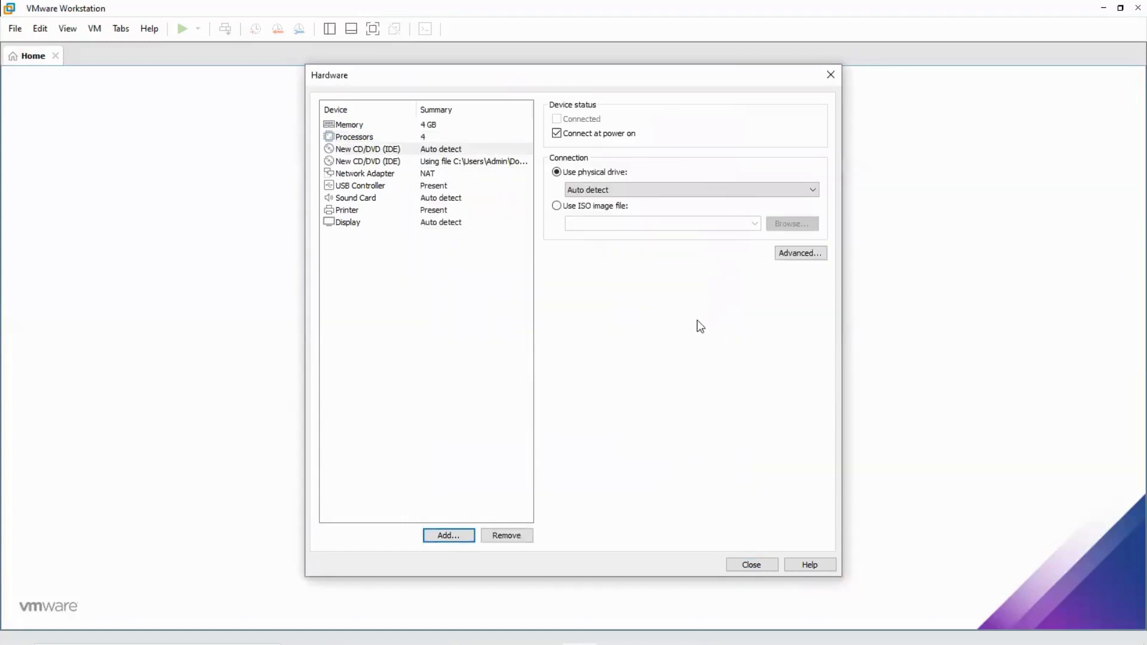
left_click(773, 564)
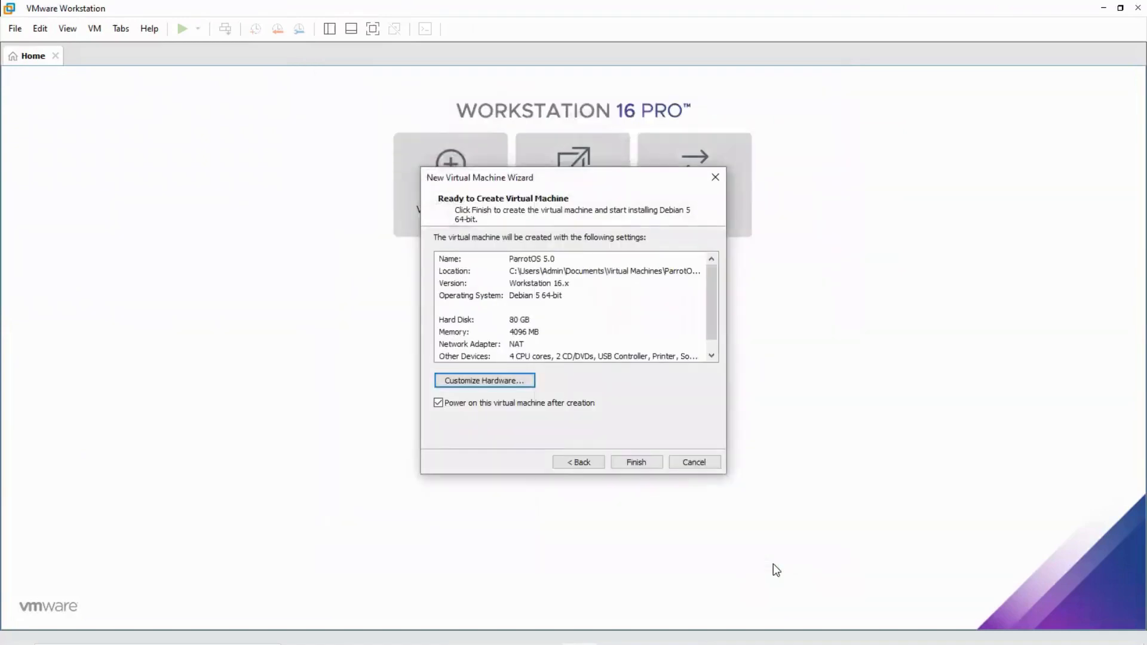
left_click(636, 462)
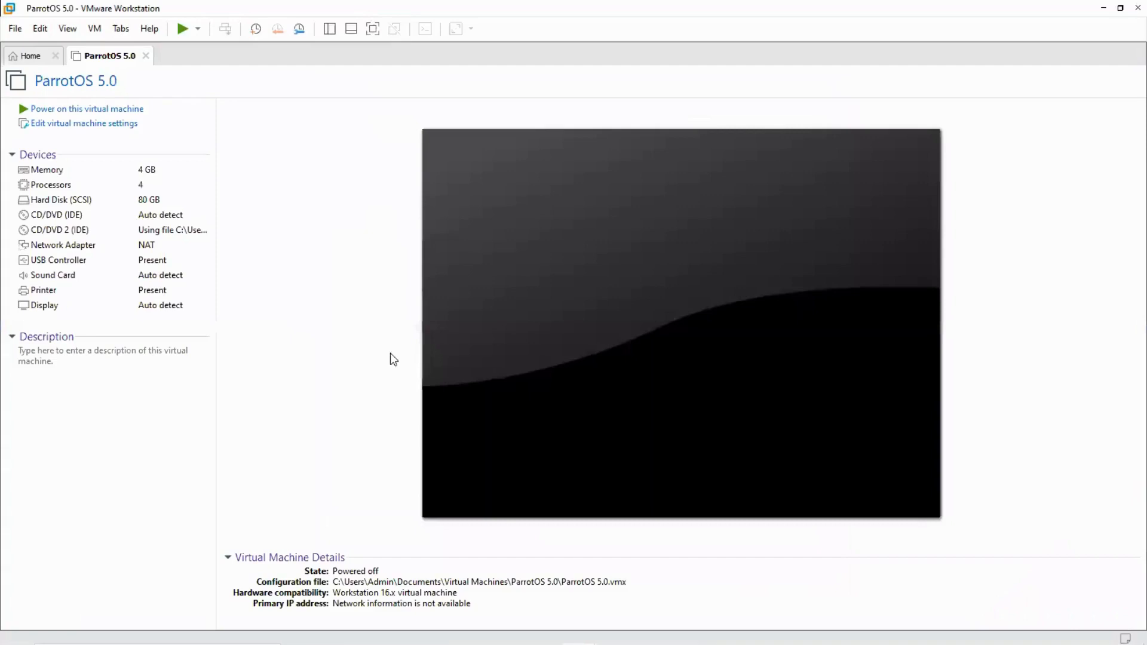
- Power on the ParrotOS 5.0 virtual machine and boot it with the Try / Install entry
left_click(31, 109)
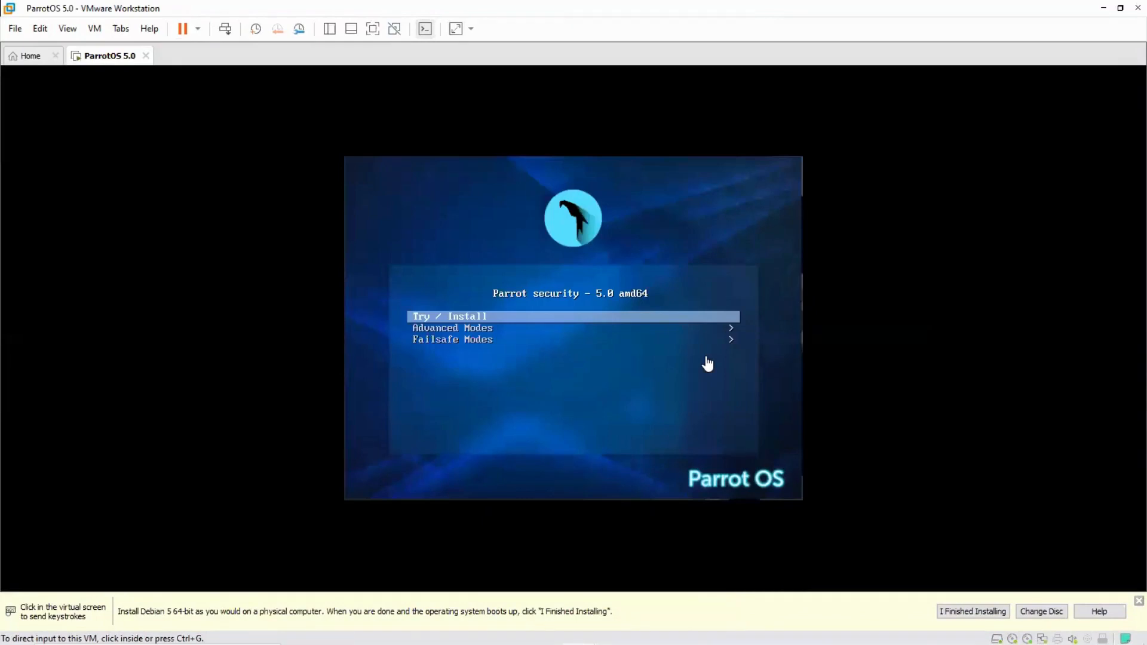
left_click(493, 328)
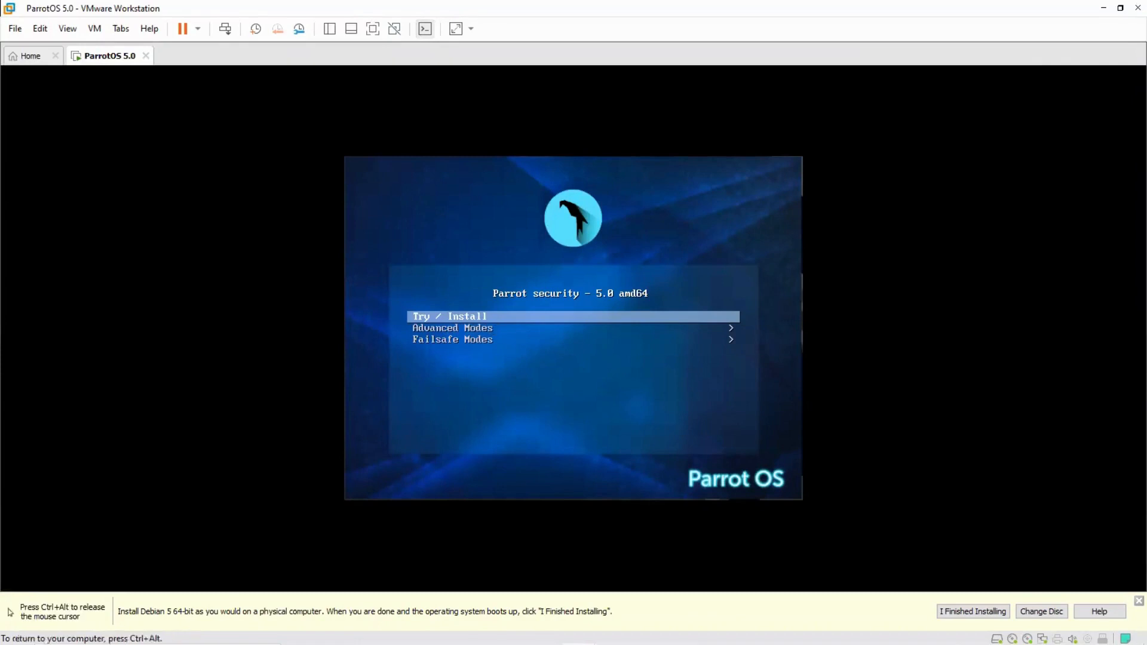
key("Return")
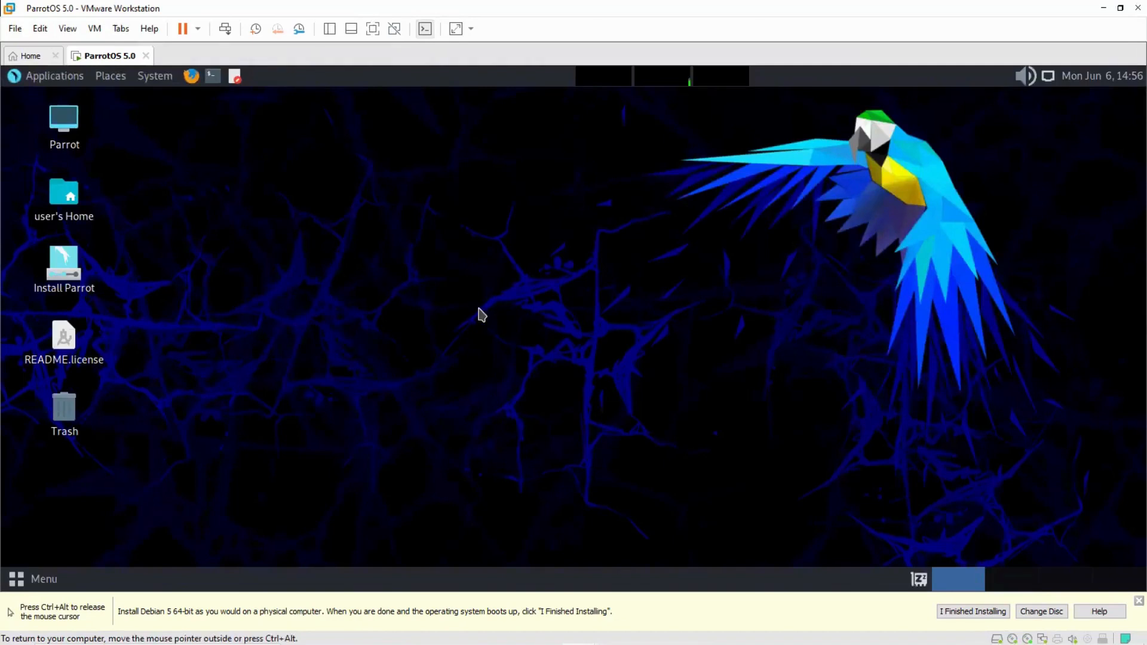
- Launch the Parrot installer from the live desktop and accept American English with the America / New York location
left_click(63, 267)
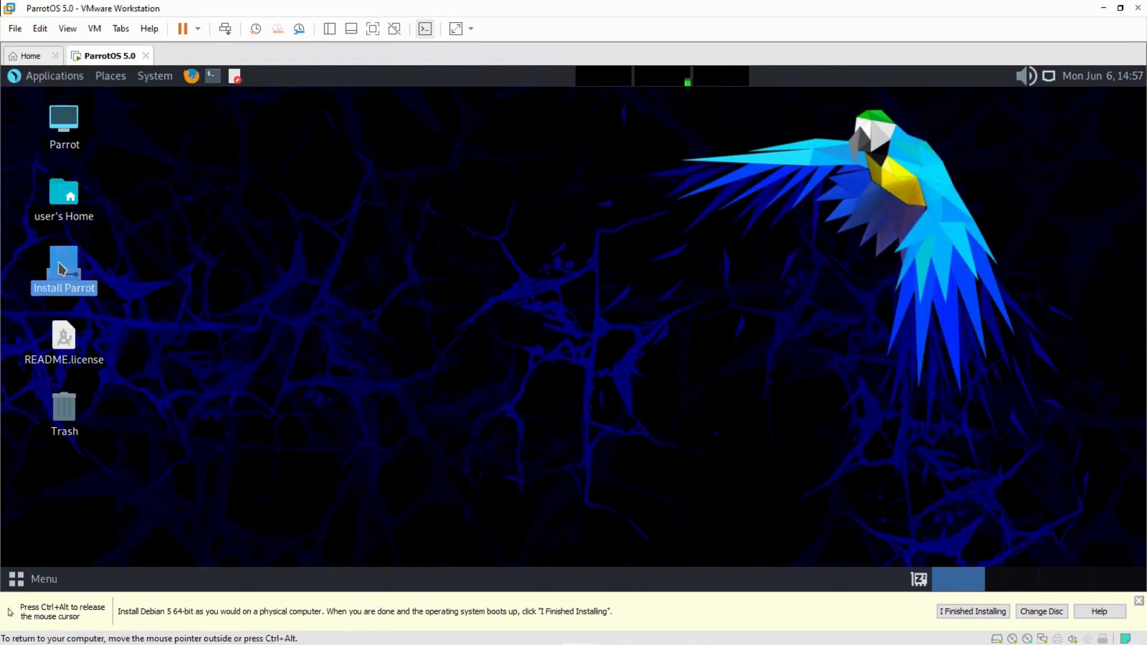
double_click(78, 303)
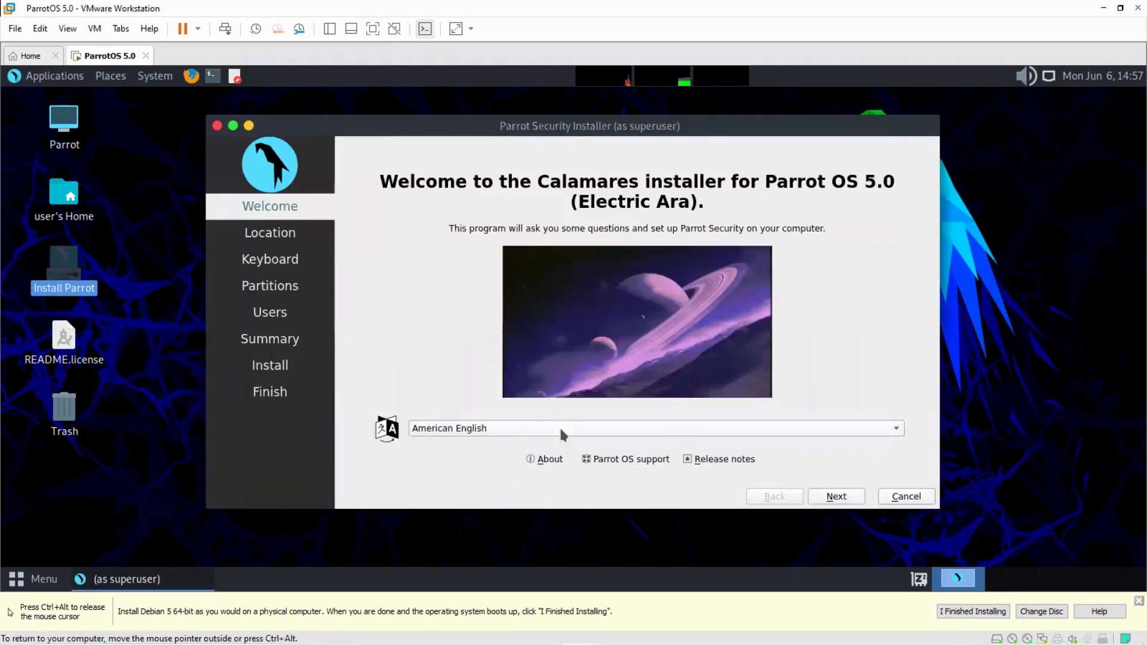
left_click(846, 498)
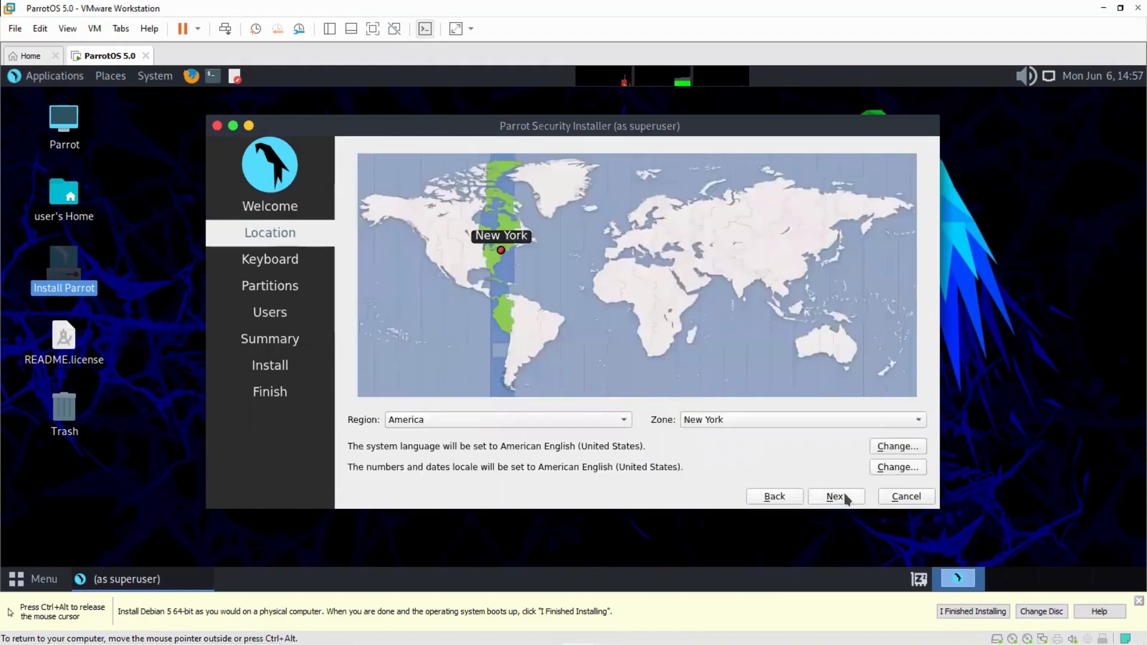
left_click(846, 497)
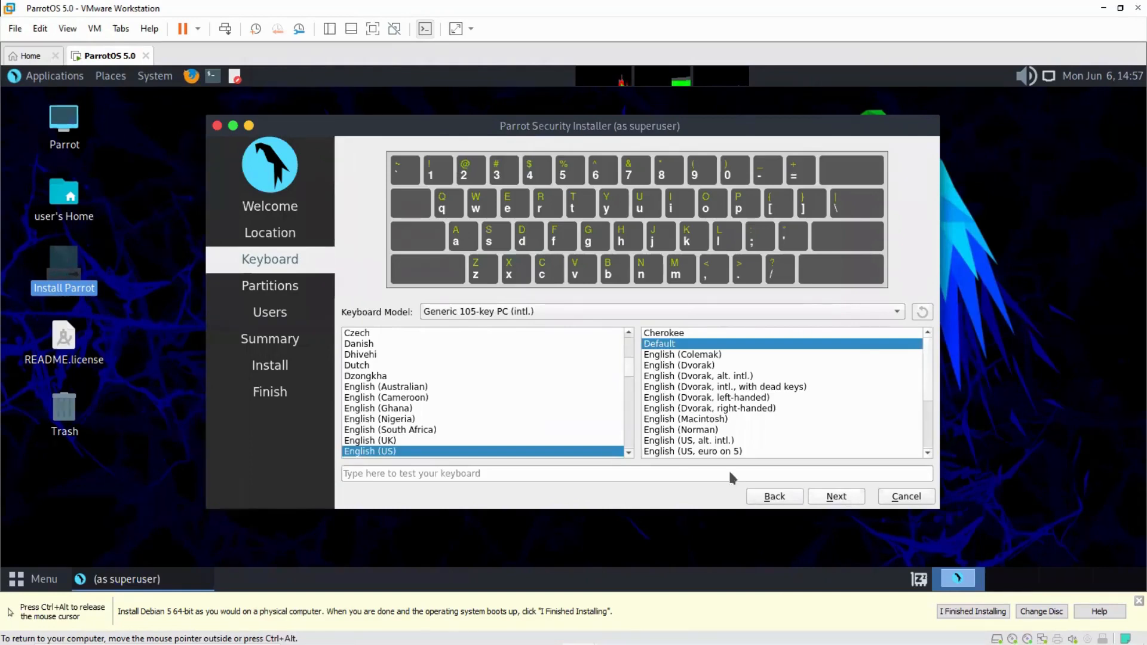
- Accept the default English (US) keyboard and choose Erase disk with No Swap for partitioning the virtual disk
left_click(844, 498)
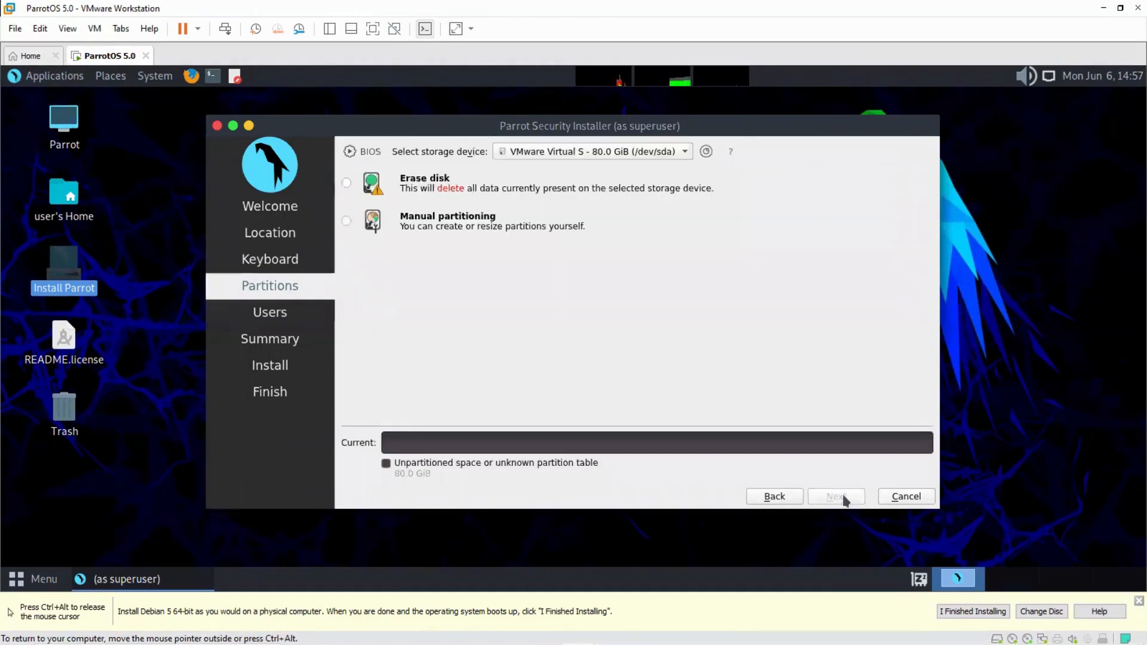
left_click(366, 186)
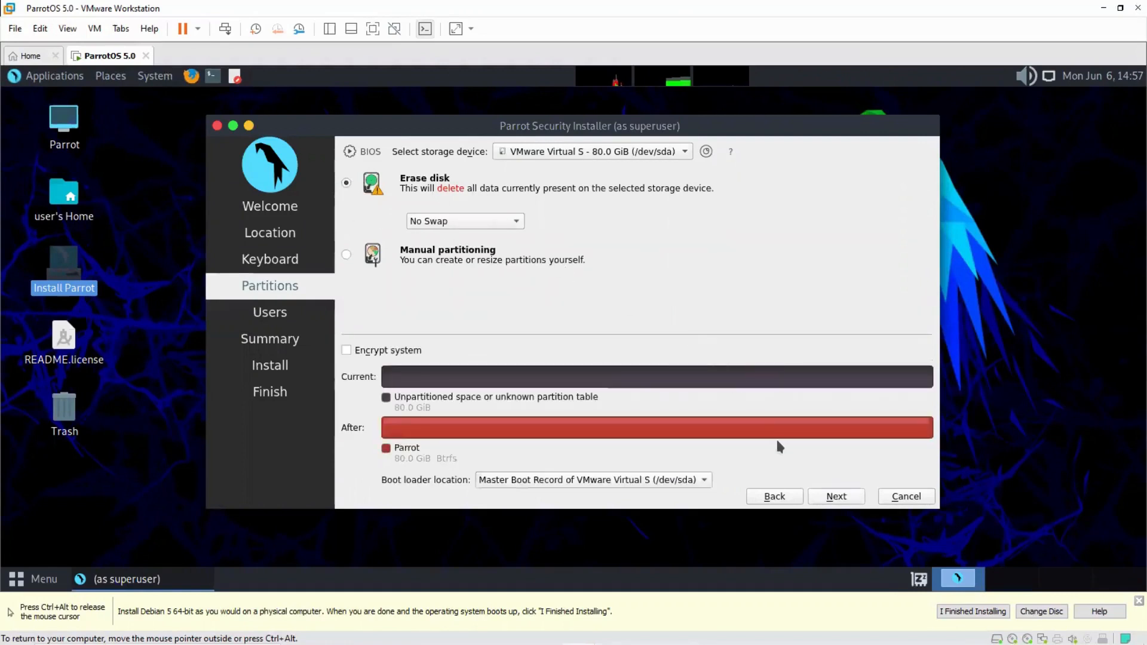
left_click(839, 498)
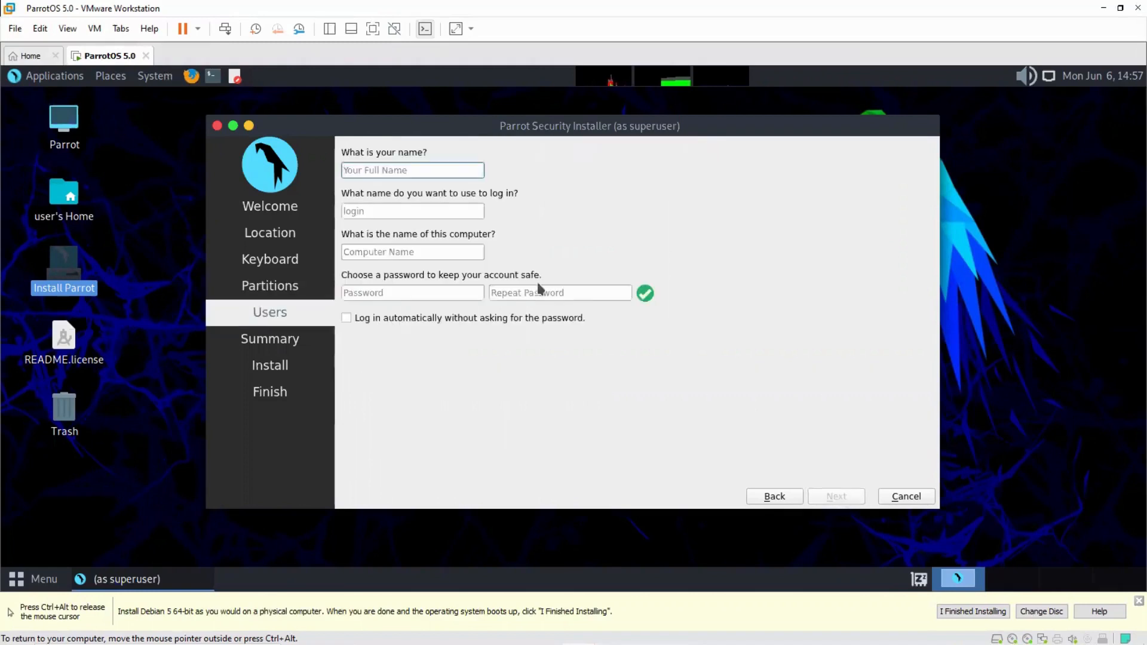
- Set the installer's user name to user, keep the suggested login and computer name, enter and repeat the account password, and continue to the summary
type("use")
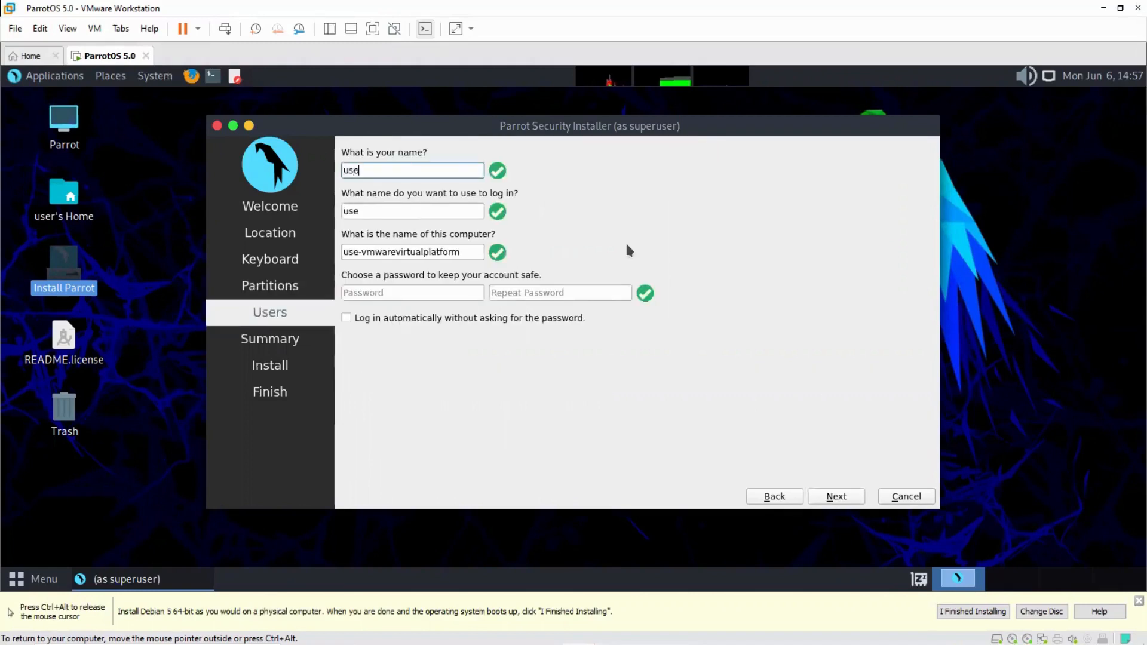
type("r")
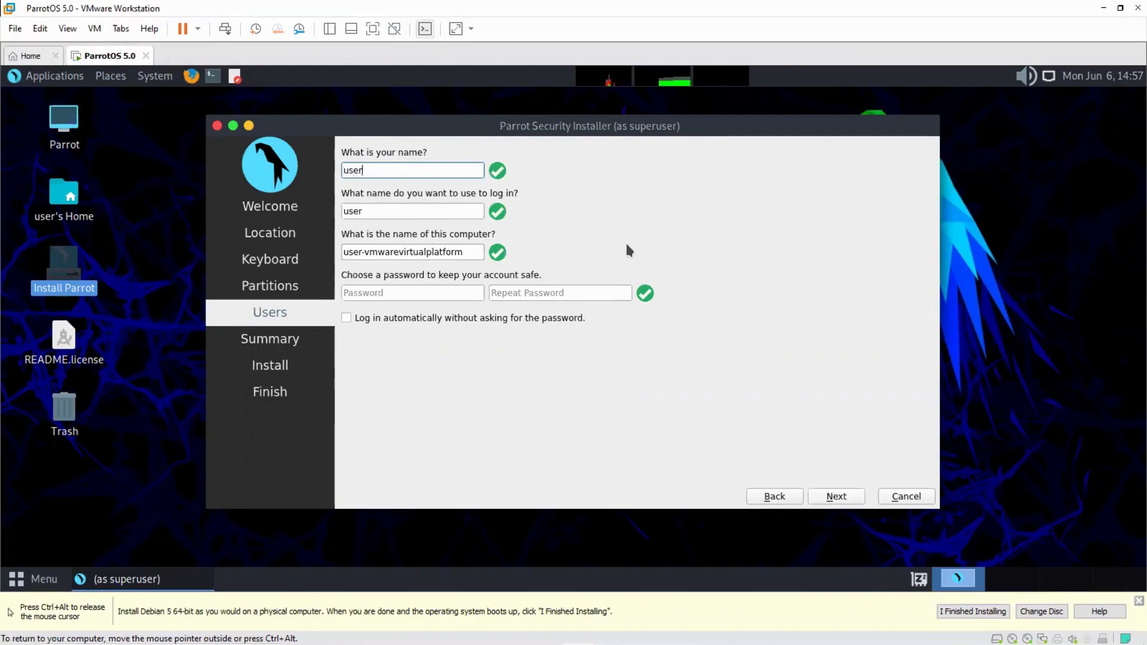
left_click(451, 290)
type("**")
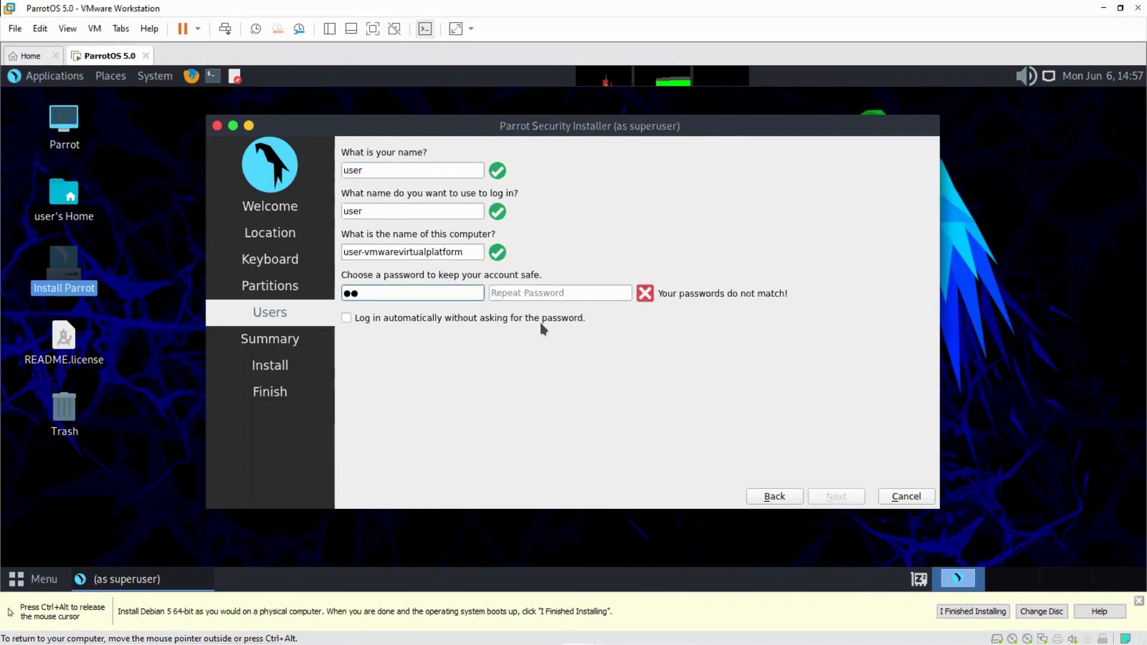
key("BackSpace")
type("*****")
left_click(532, 293)
type("******")
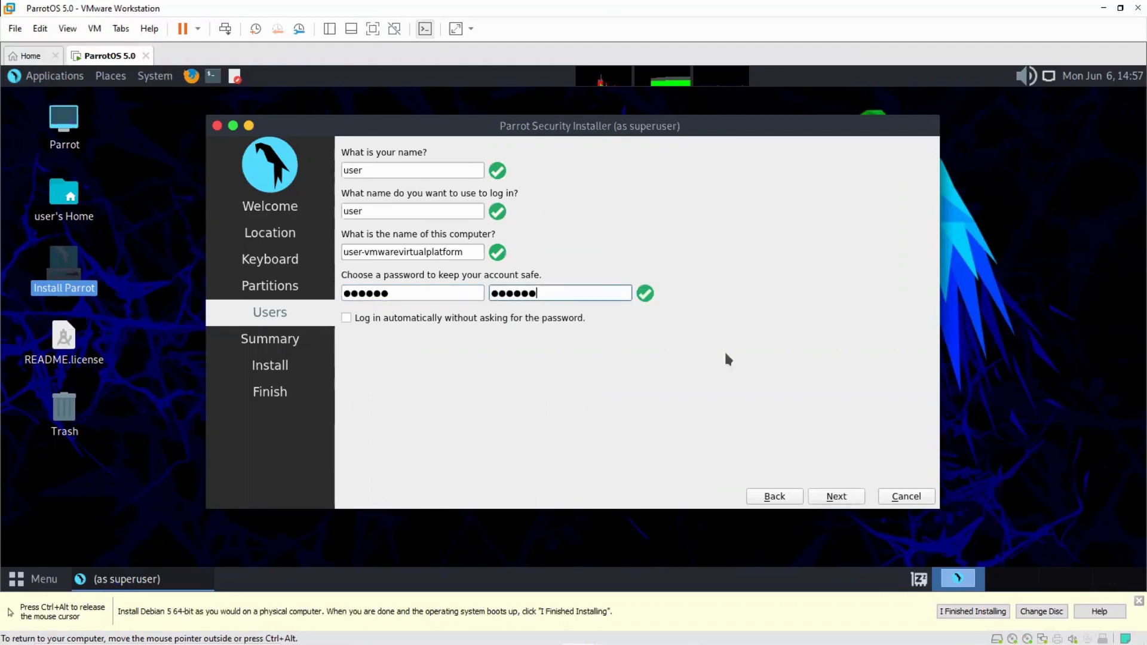
left_click(831, 495)
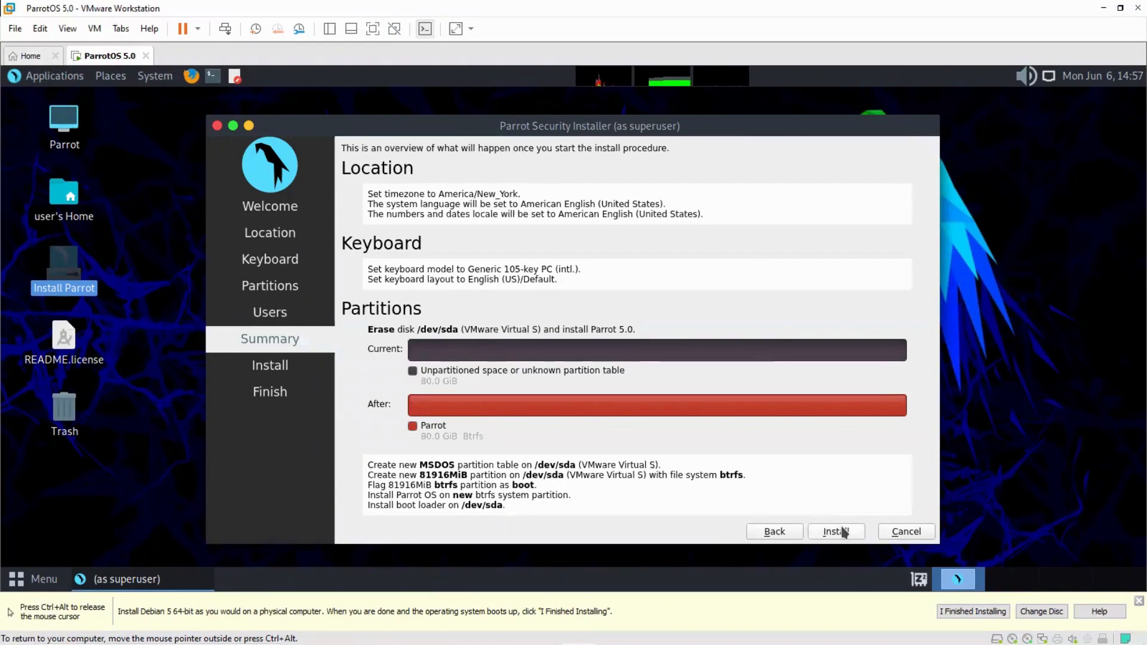
- Start and confirm the Parrot OS 5.0 installation, and finish it with Restart now enabled
left_click(837, 531)
left_click(658, 334)
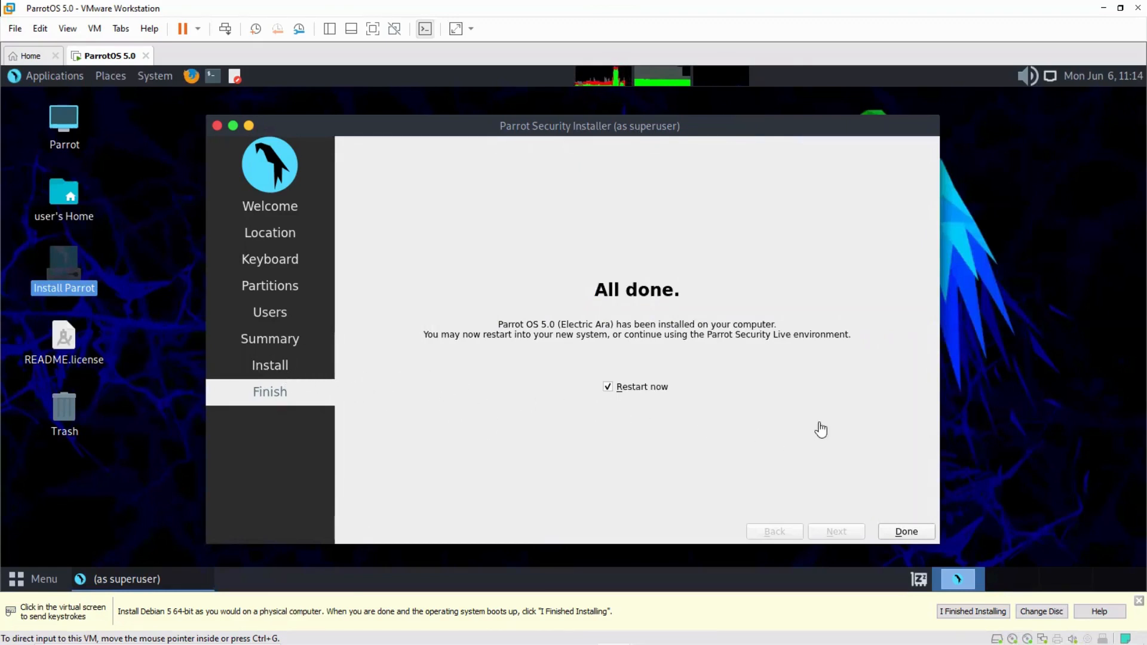
left_click(919, 533)
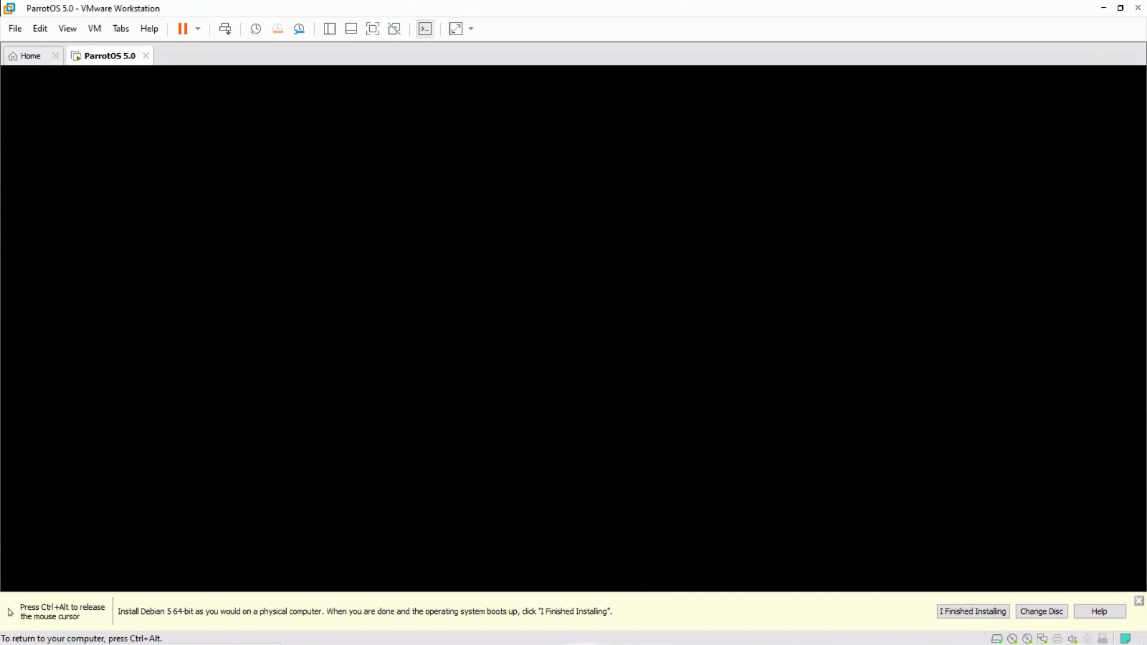
- Log in to the installed Parrot OS as user with the account password
key("ctrl+alt")
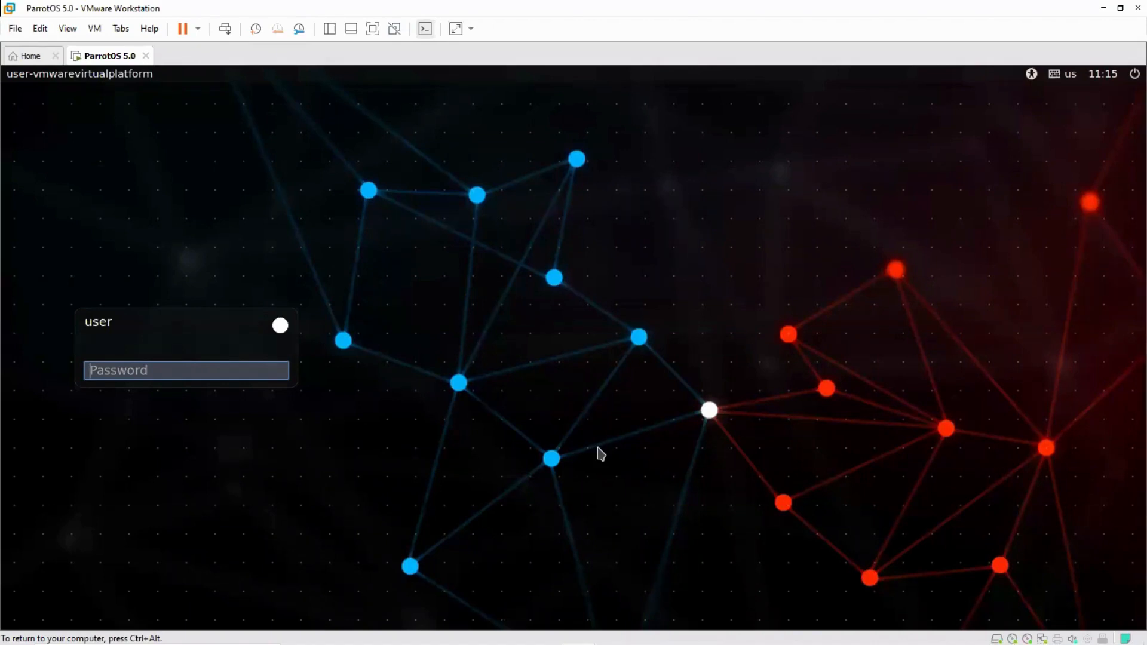
type("••••••")
key("Return")
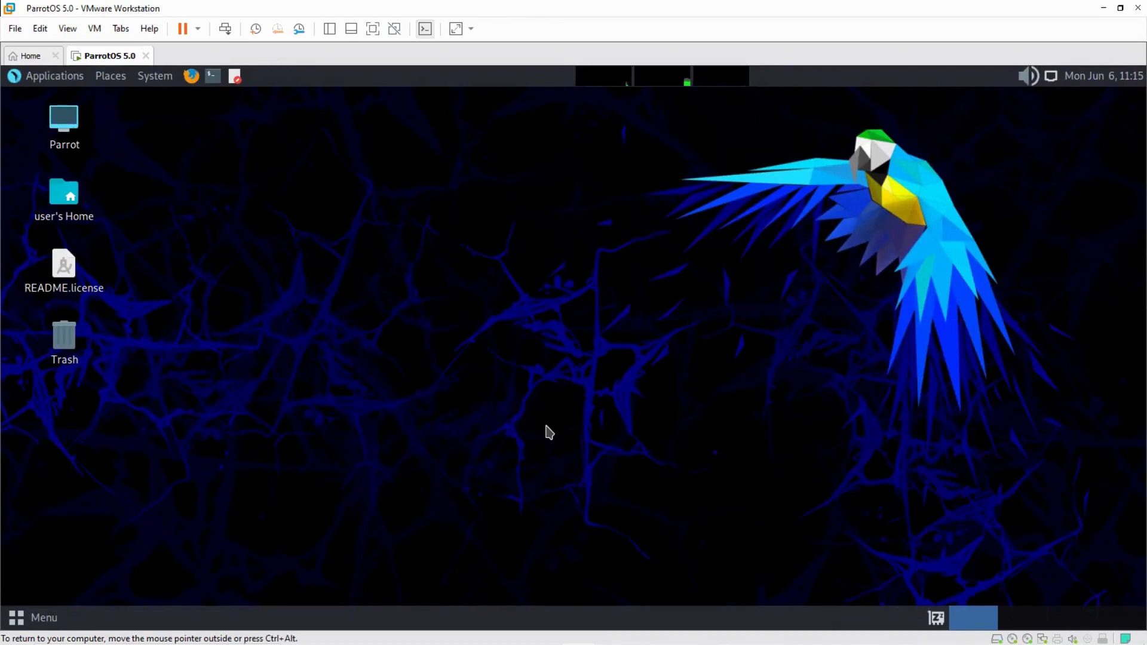
- Launch Firefox on the installed Parrot desktop and look over the available application categories
left_click(192, 81)
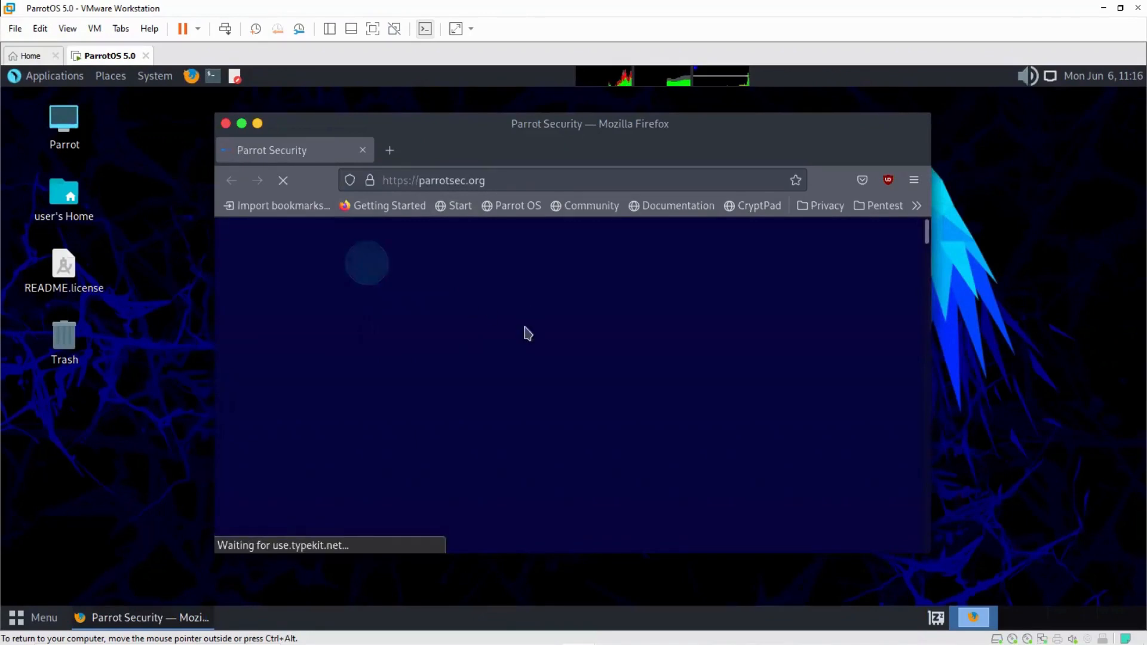
left_click(59, 79)
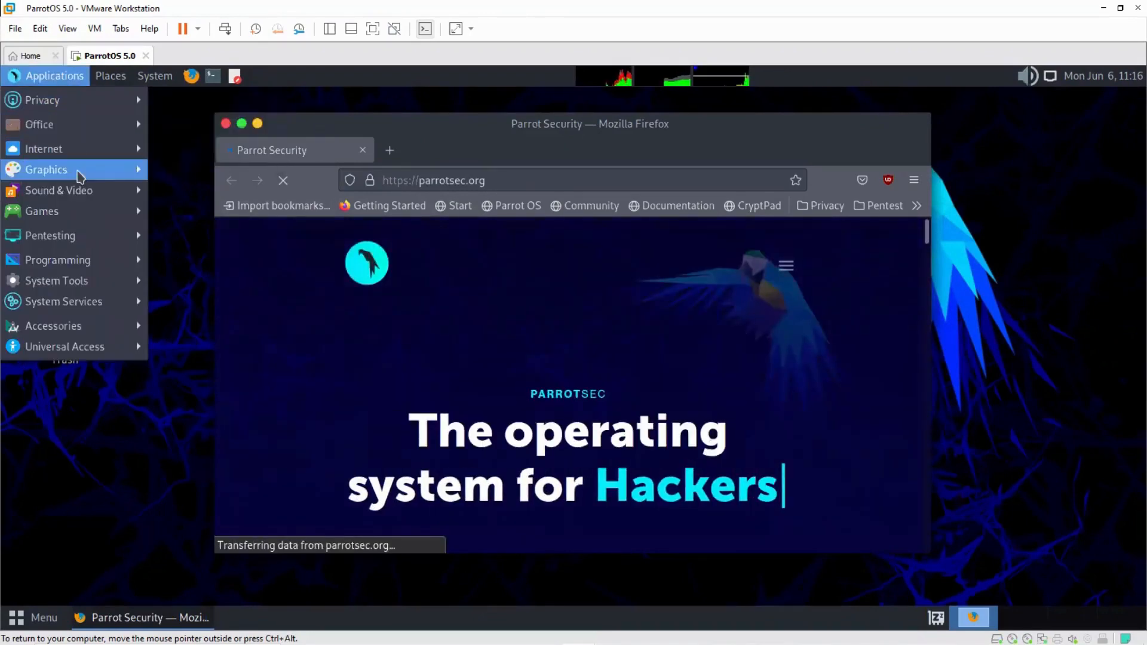
left_click(433, 362)
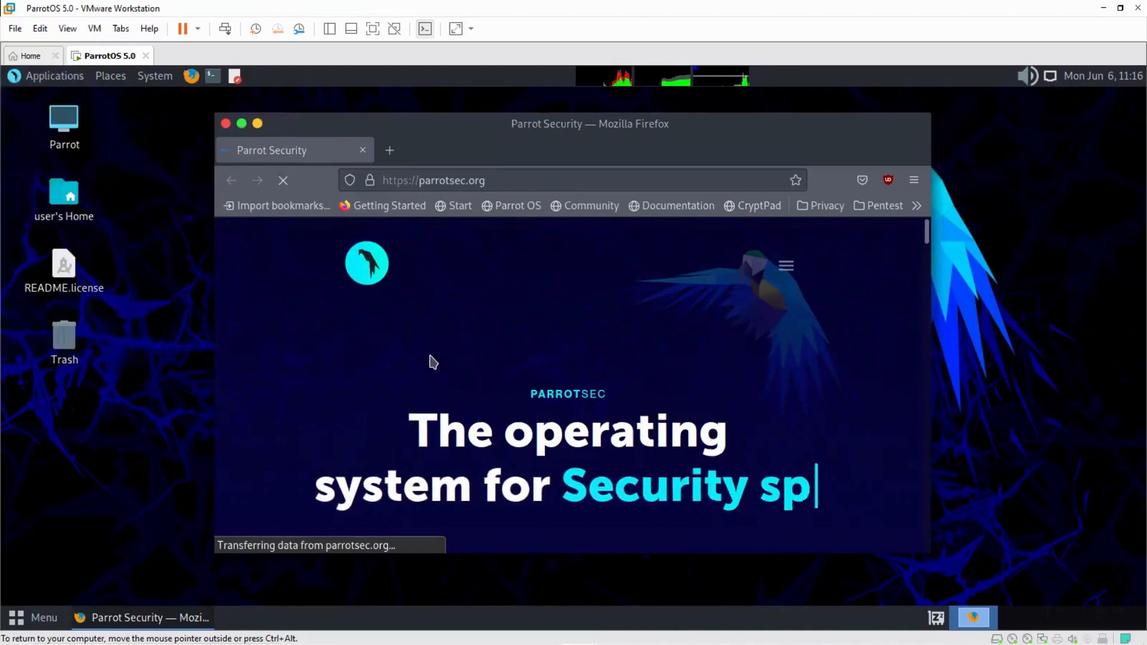